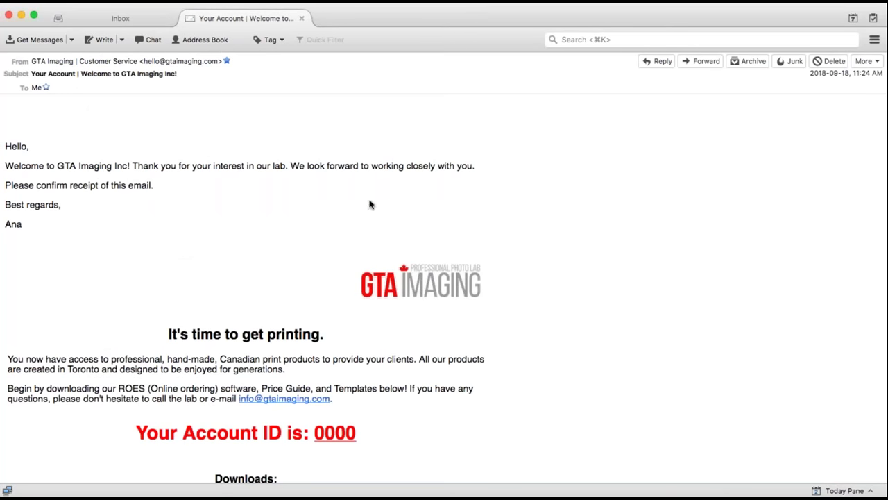
Step: Scroll the GTA Imaging welcome email past the Downloads and information sections to the signature
scroll(370, 204, down, 5)
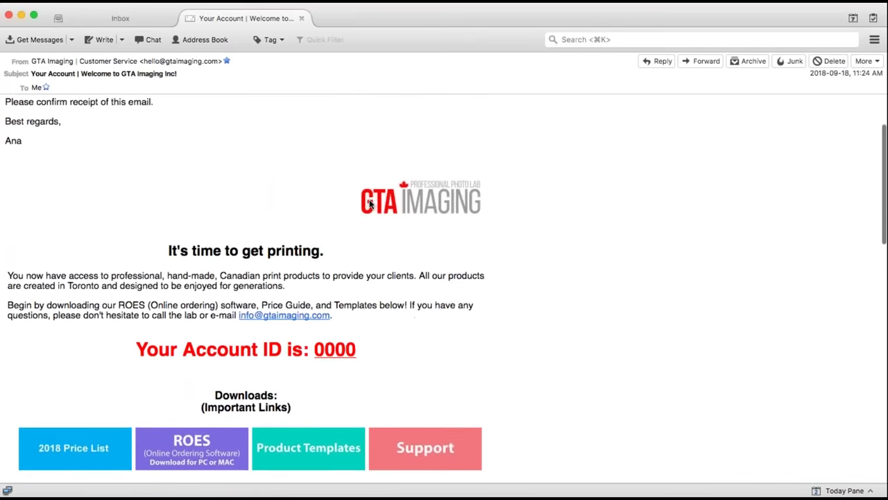
scroll(370, 204, down, 3)
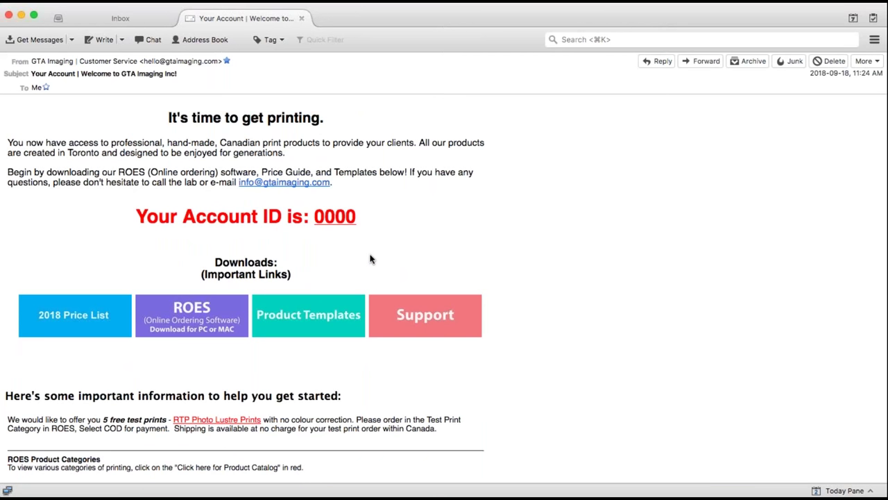
scroll(370, 258, down, 3)
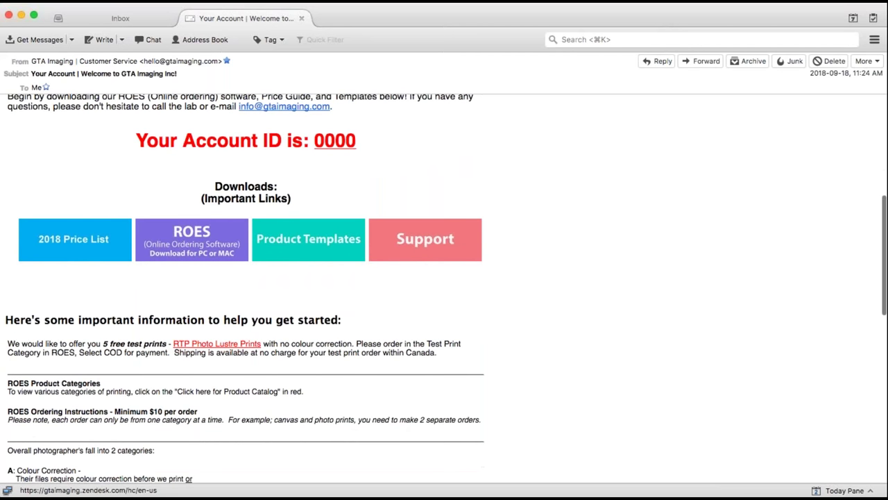
scroll(212, 252, down, 1)
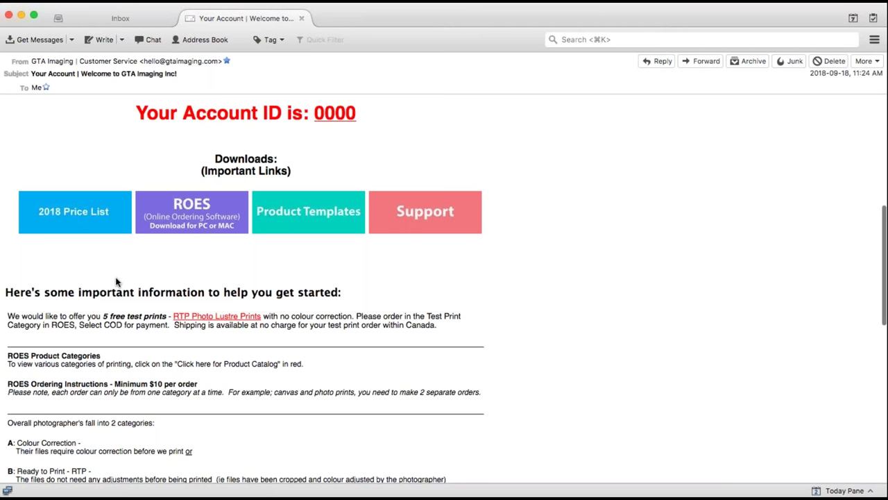
scroll(116, 281, down, 5)
scroll(116, 281, down, 2)
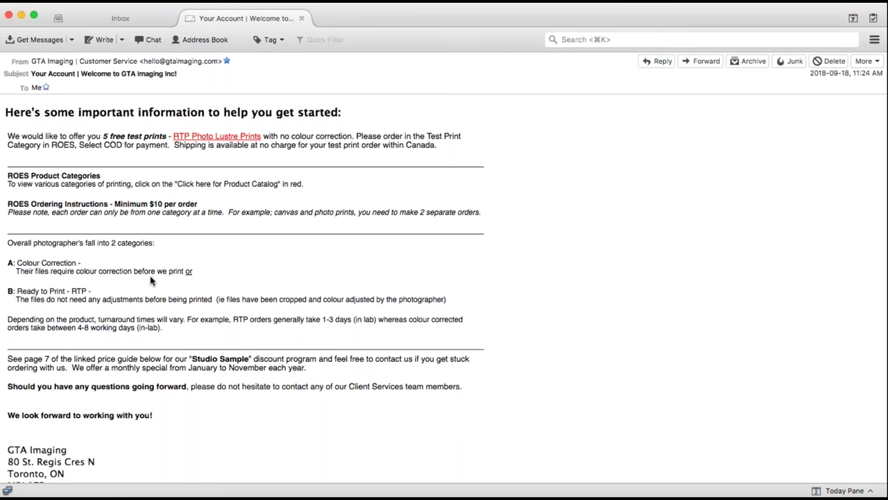
scroll(151, 280, down, 2)
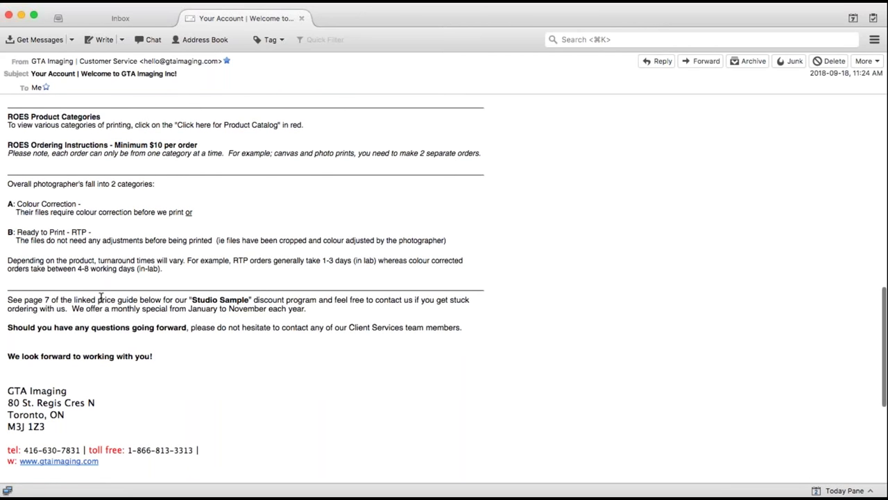
scroll(101, 296, up, 8)
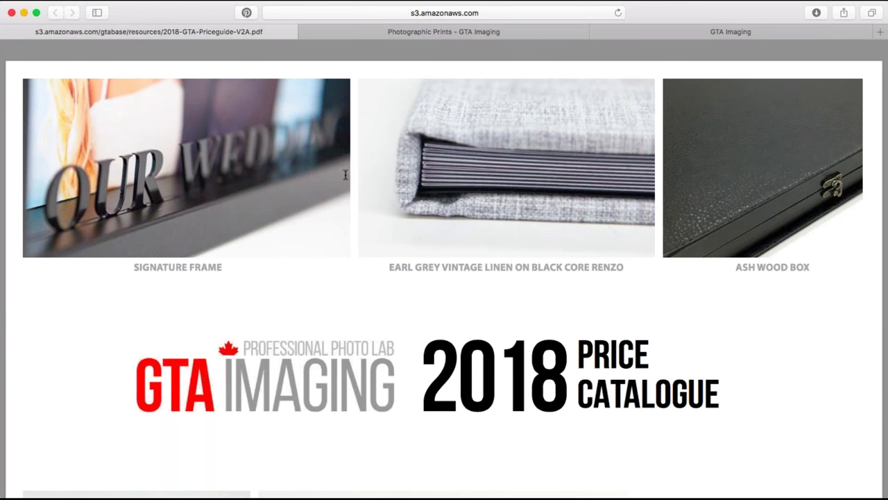
Step: Scroll 2018-GTA-Priceguide-V2A.pdf past the product photos to the New Clients STEP 1–5 list
scroll(345, 174, down, 5)
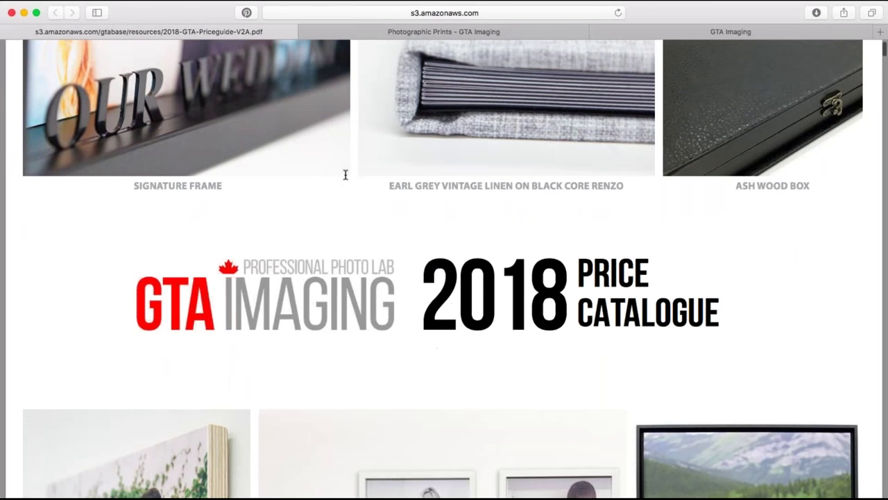
scroll(345, 175, down, 2)
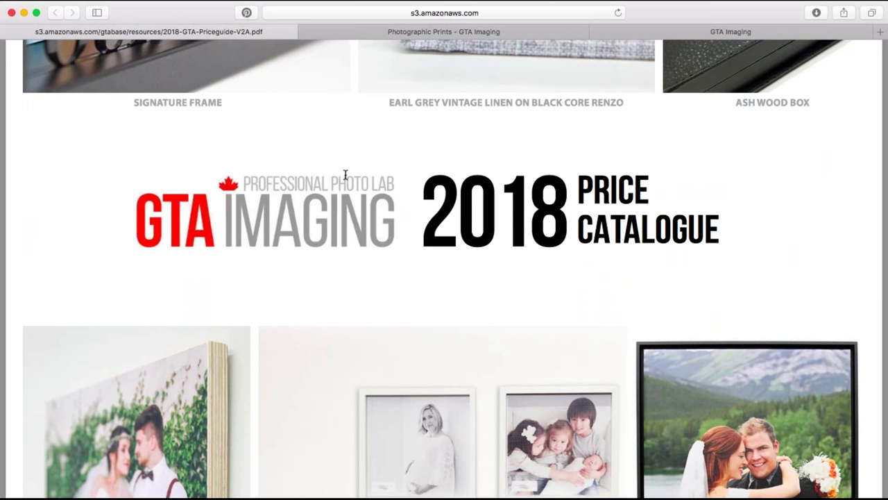
scroll(345, 174, down, 7)
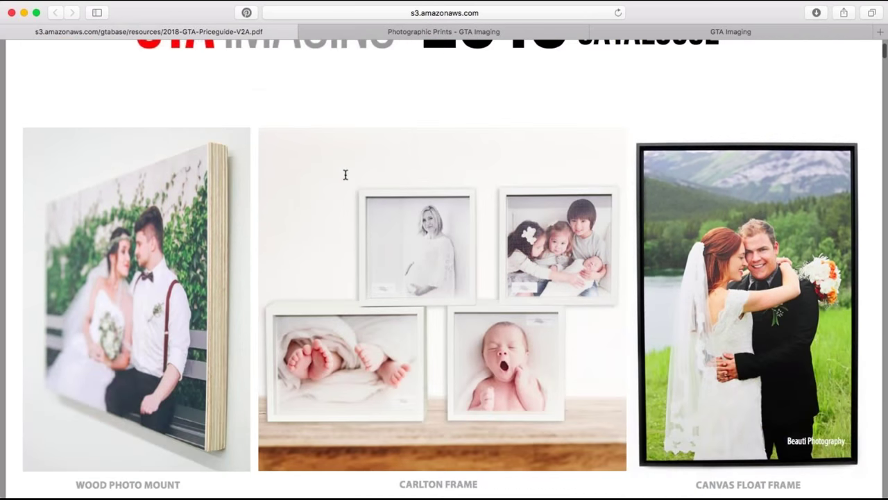
scroll(345, 175, down, 4)
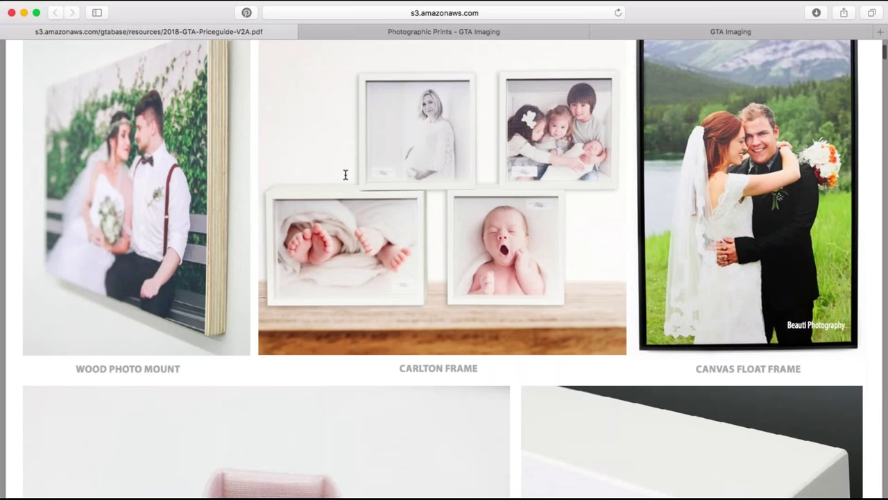
scroll(345, 174, down, 18)
scroll(345, 174, down, 17)
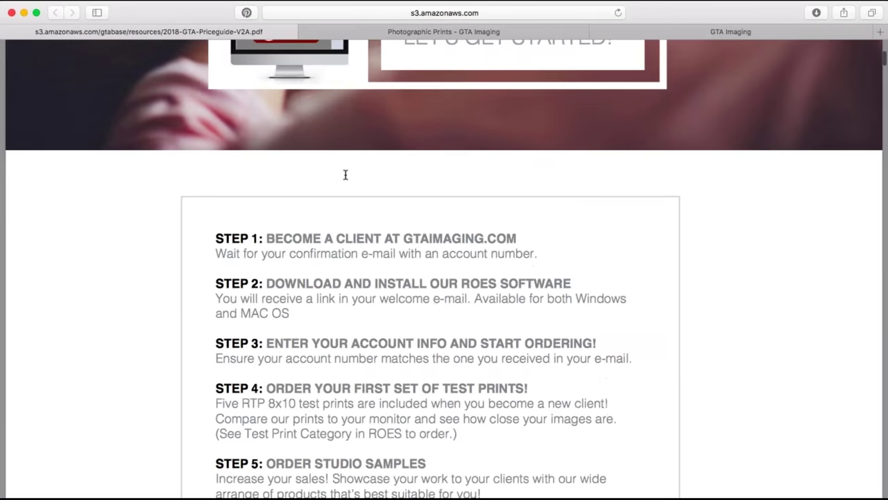
scroll(345, 175, down, 20)
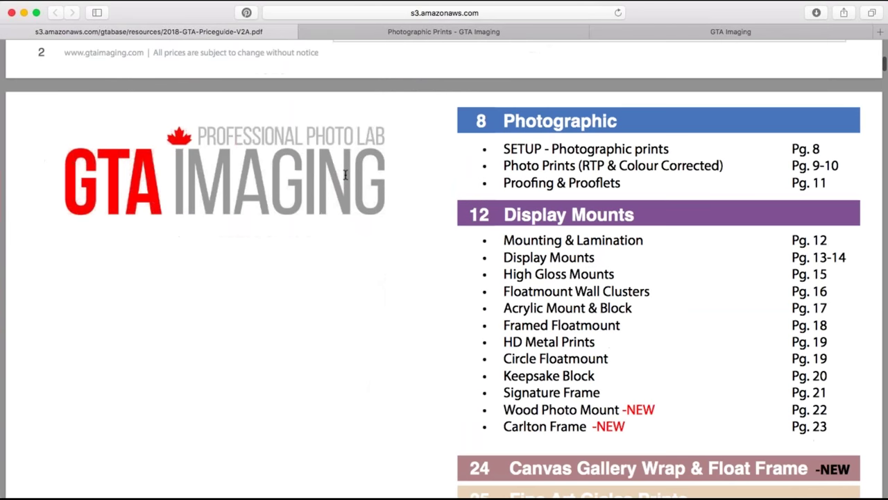
Step: Scroll through the page 3 contents list, from Photographic down to Boxes & Folios at Pg. 56
scroll(345, 174, down, 1)
scroll(344, 174, down, 1)
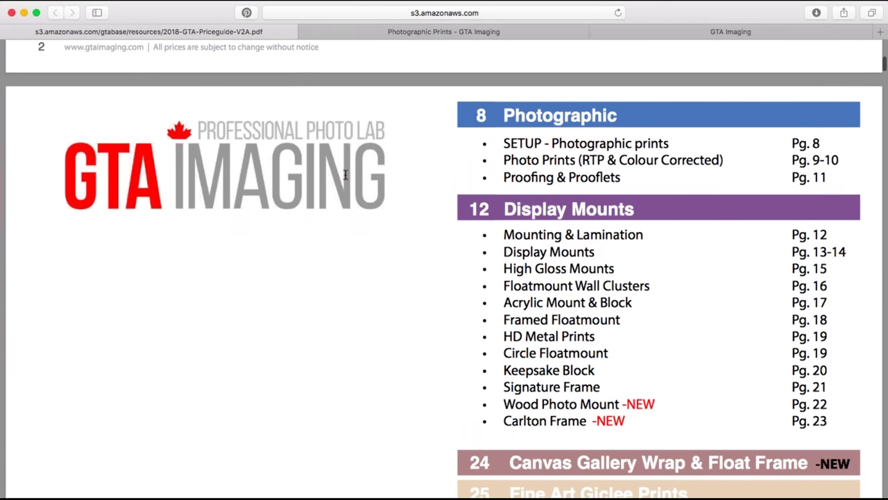
scroll(345, 174, down, 3)
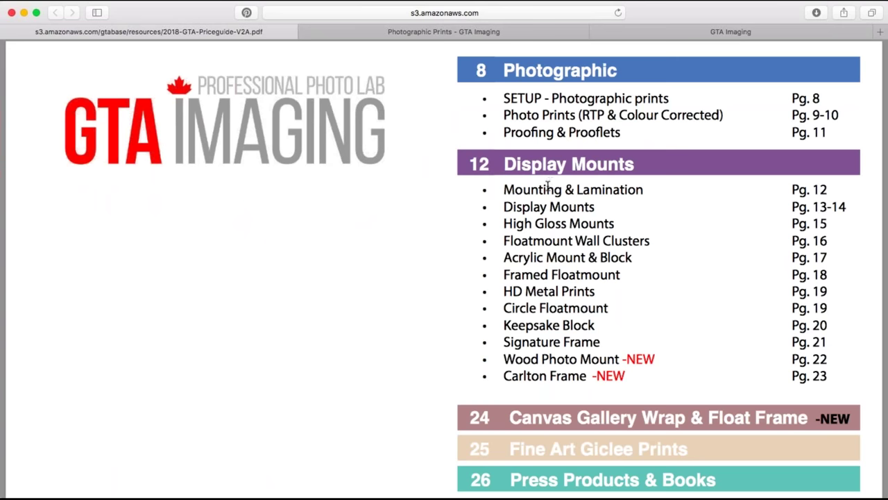
scroll(548, 186, down, 12)
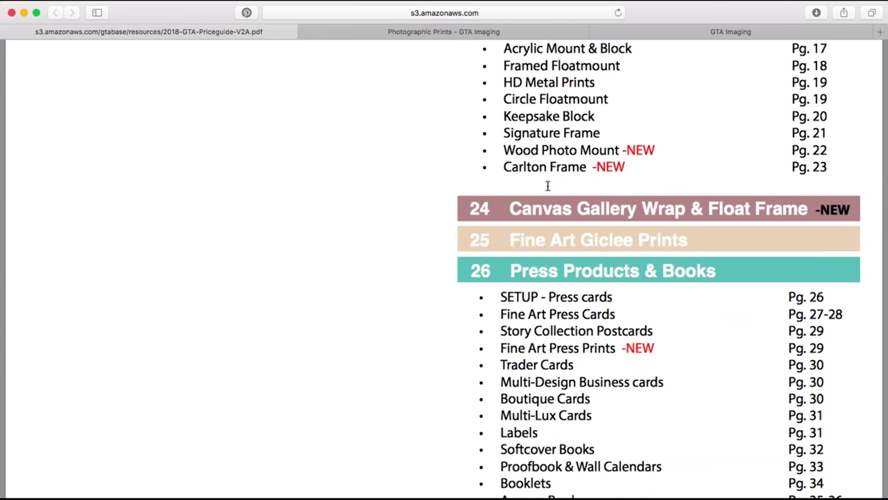
scroll(547, 185, down, 6)
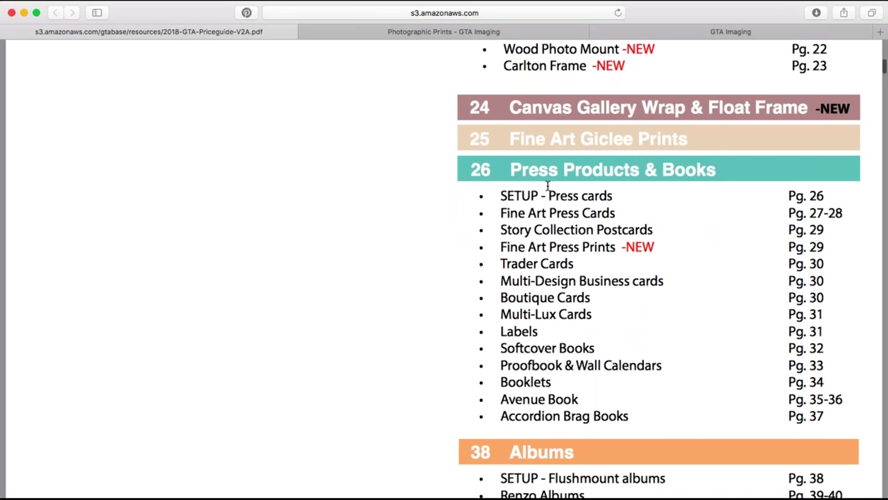
scroll(548, 184, down, 4)
scroll(548, 185, down, 3)
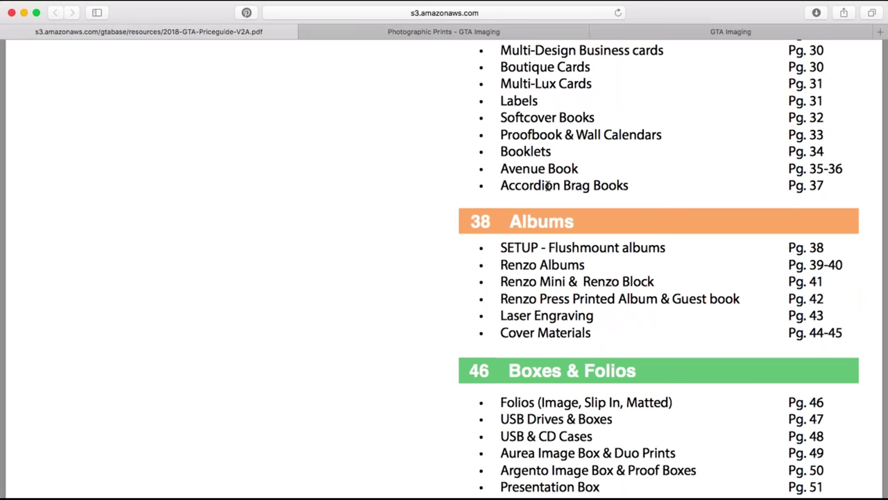
scroll(548, 185, down, 2)
scroll(547, 184, down, 3)
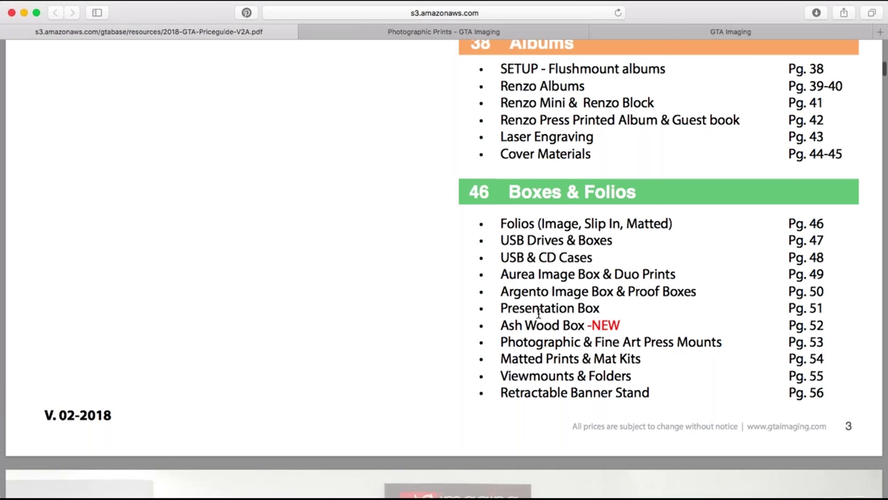
scroll(539, 314, down, 1)
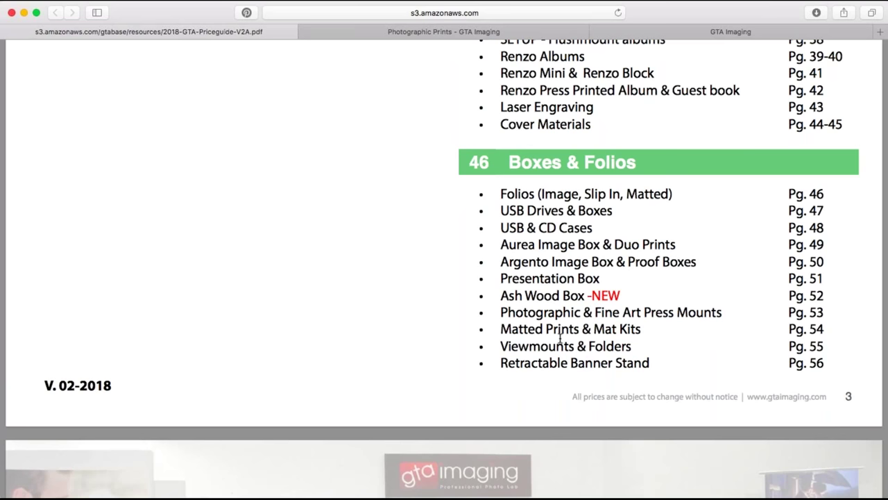
scroll(560, 338, down, 1)
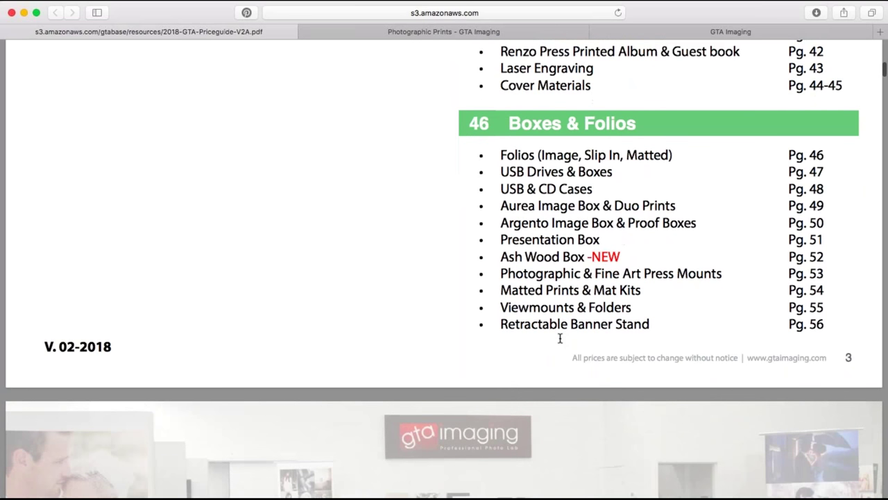
scroll(560, 338, down, 9)
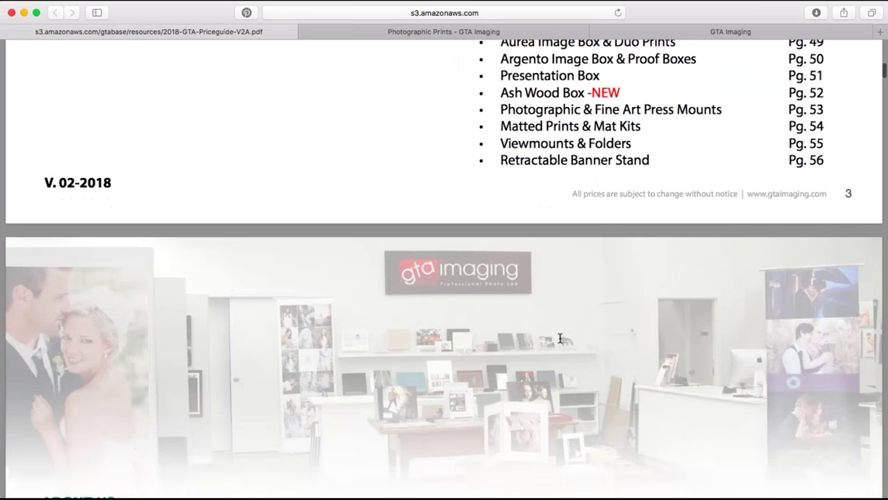
Step: Scroll past page 4's contact map and staff list to the Workshops banner
scroll(560, 338, down, 4)
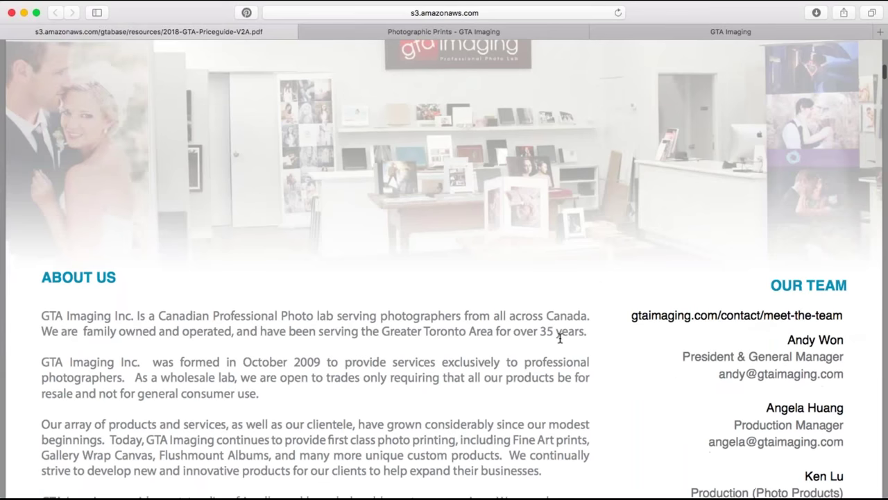
scroll(560, 338, down, 2)
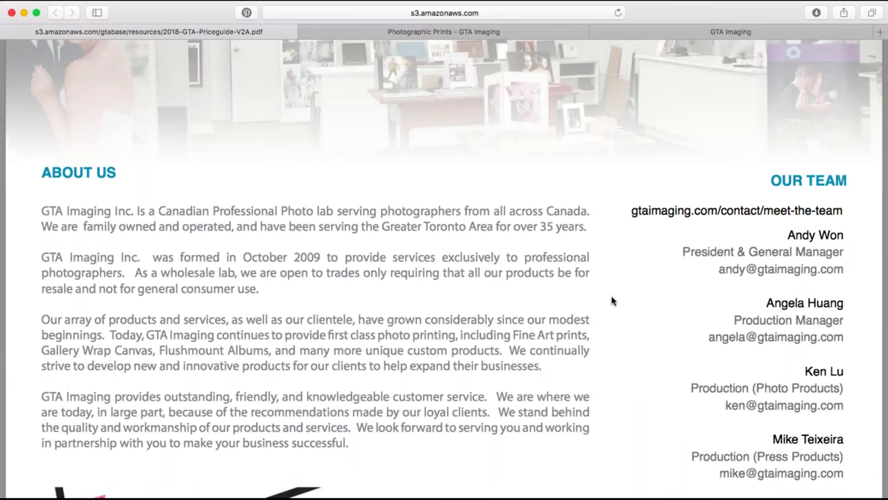
scroll(612, 301, down, 2)
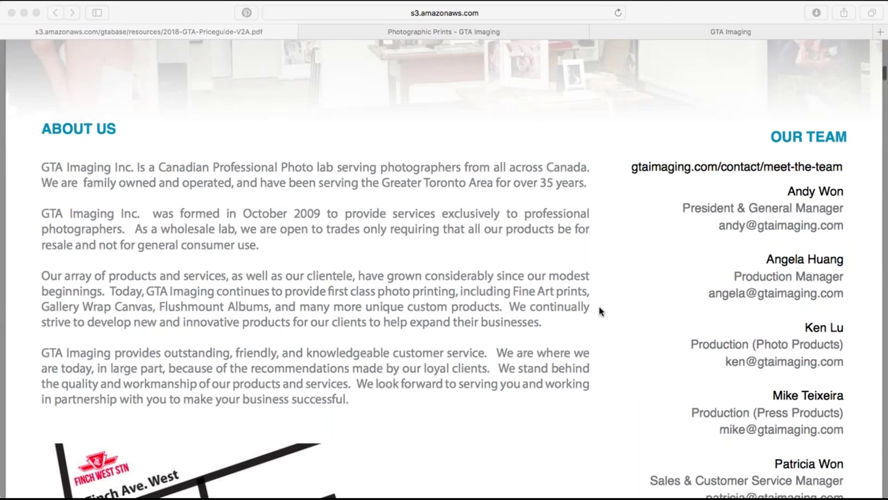
scroll(601, 311, down, 2)
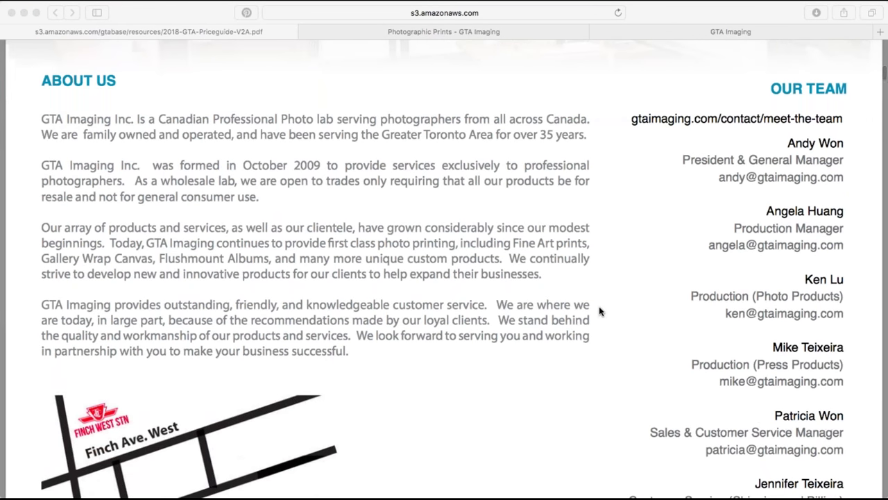
scroll(600, 311, down, 5)
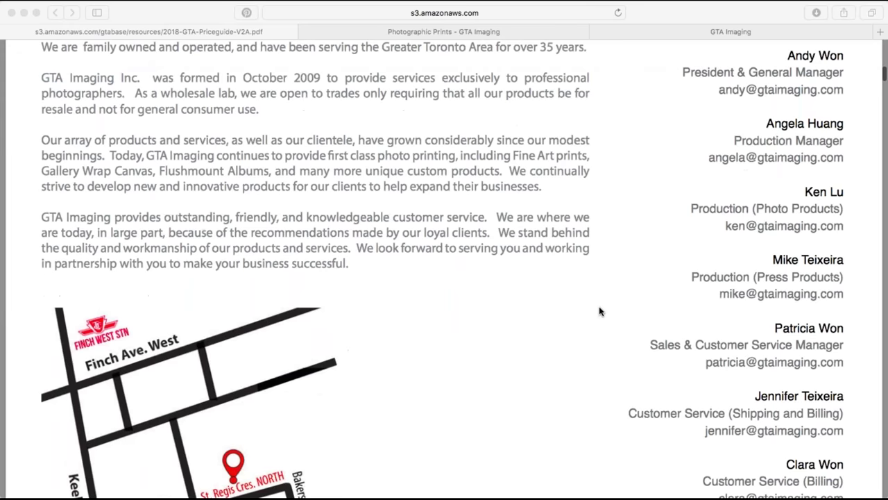
scroll(600, 311, down, 1)
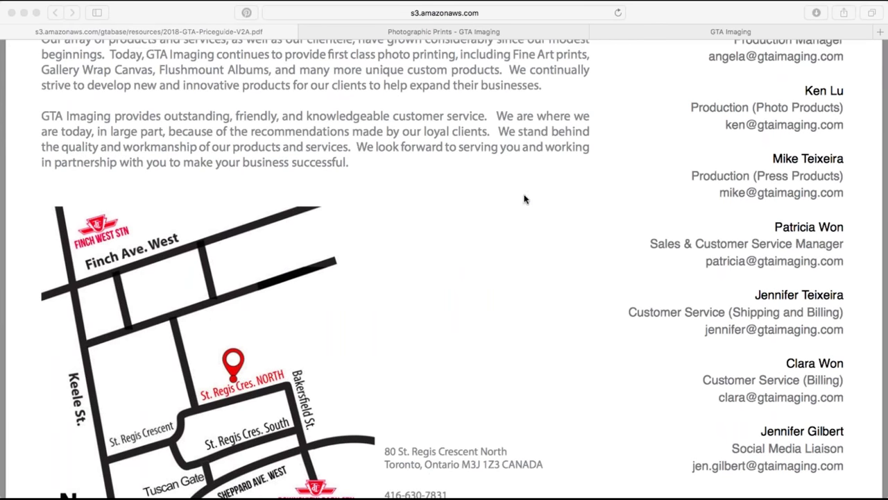
scroll(525, 200, down, 4)
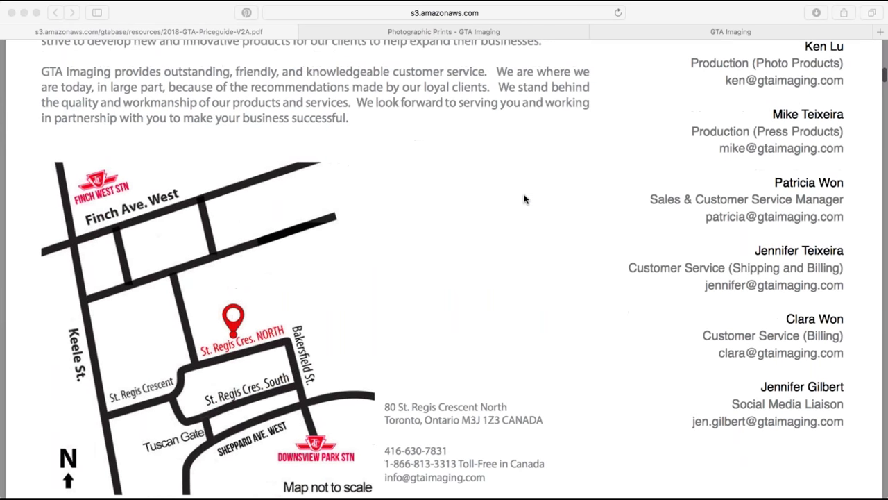
scroll(524, 199, down, 1)
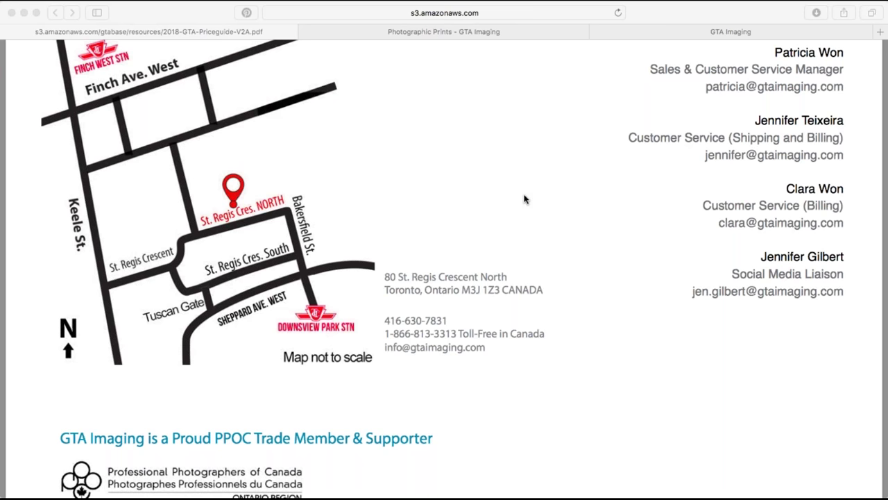
scroll(525, 199, down, 5)
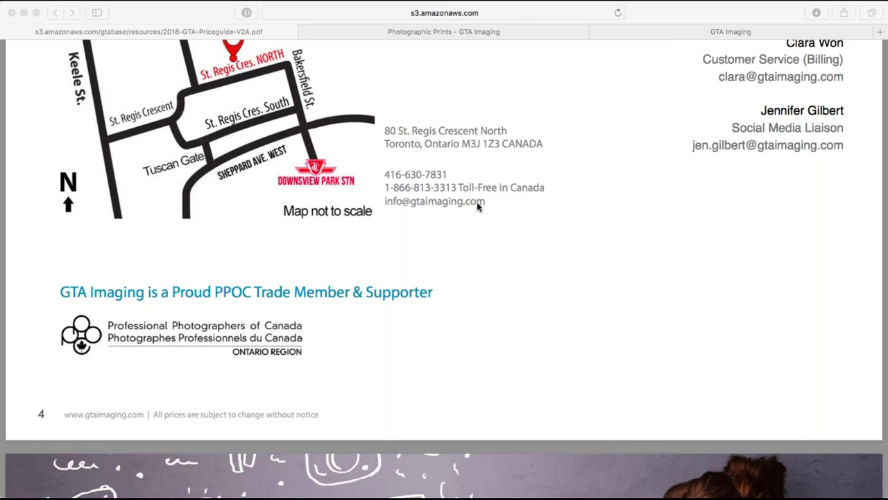
scroll(477, 203, down, 8)
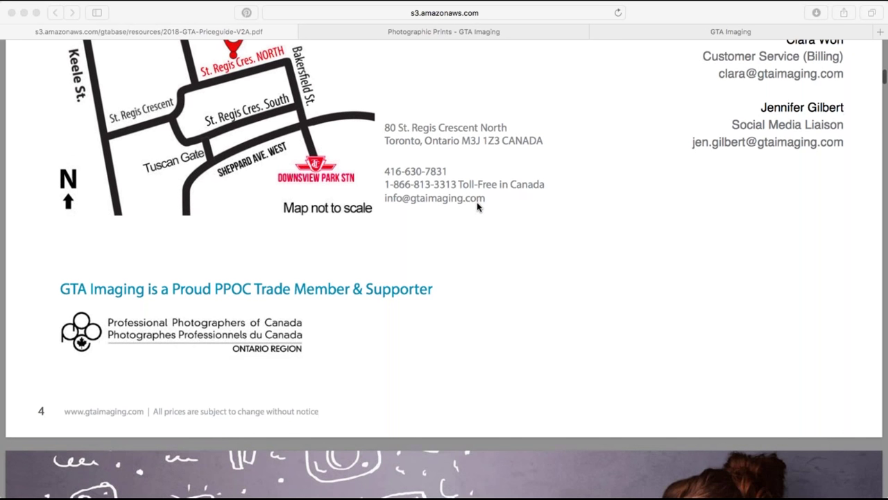
scroll(477, 206, down, 11)
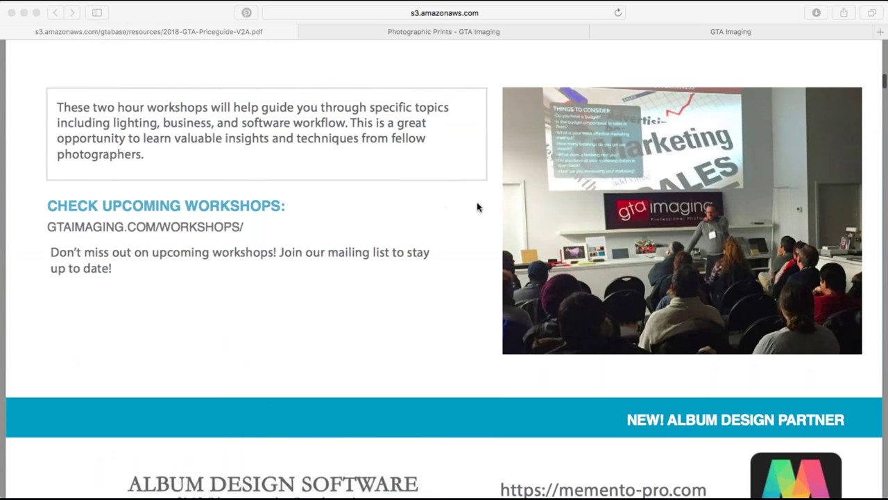
Step: Scroll through the Workshops and Memento Pro album design pages to General Information's Payment and Remakes
scroll(477, 206, down, 1)
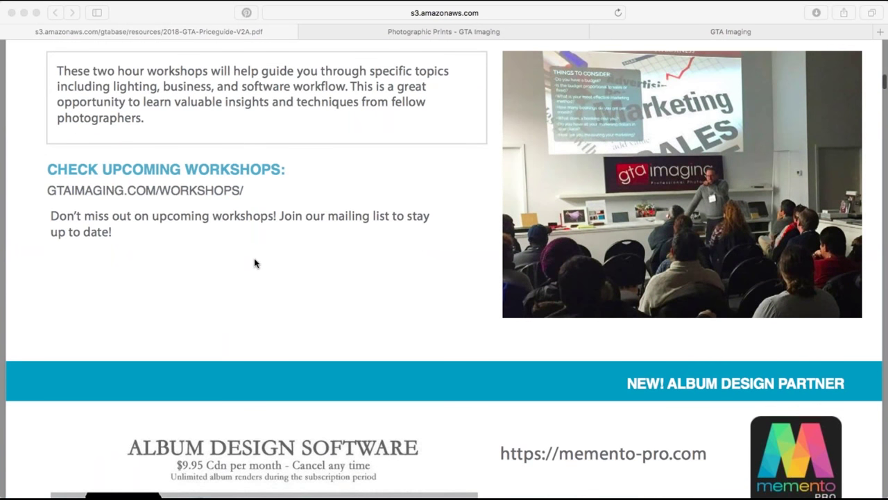
scroll(254, 262, up, 1)
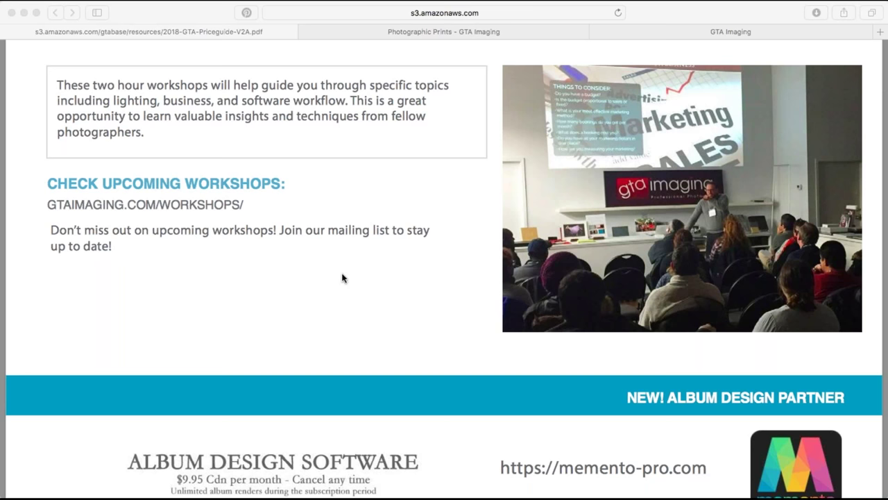
scroll(342, 277, down, 1)
scroll(342, 277, down, 5)
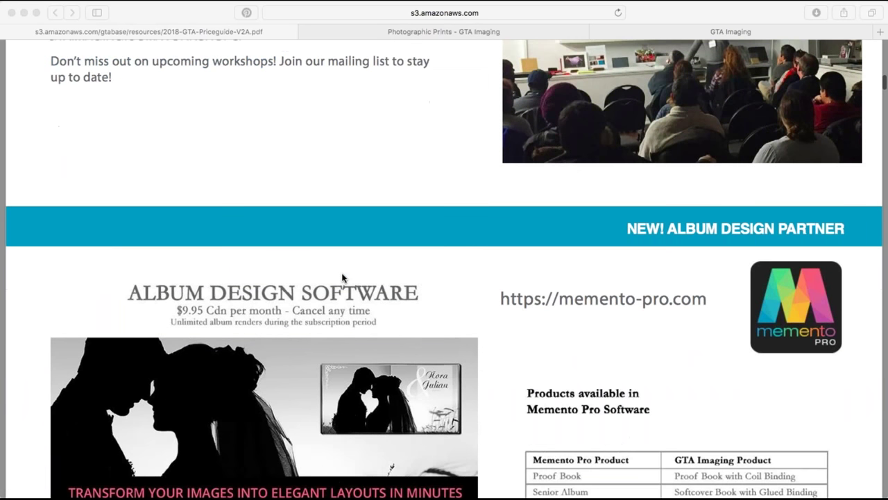
scroll(342, 278, down, 5)
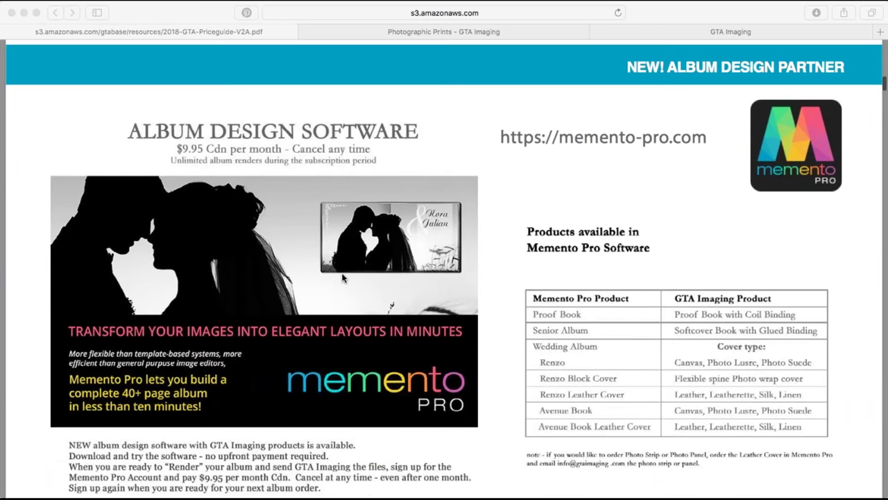
scroll(342, 277, down, 1)
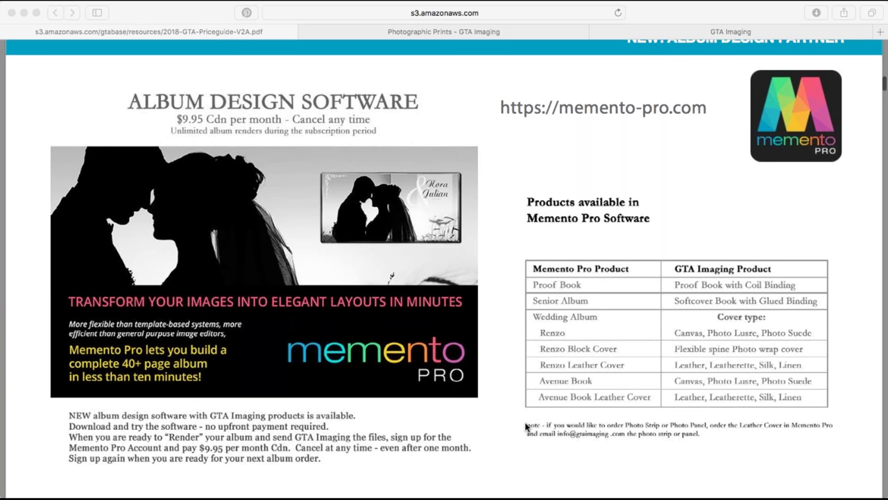
scroll(526, 426, down, 1)
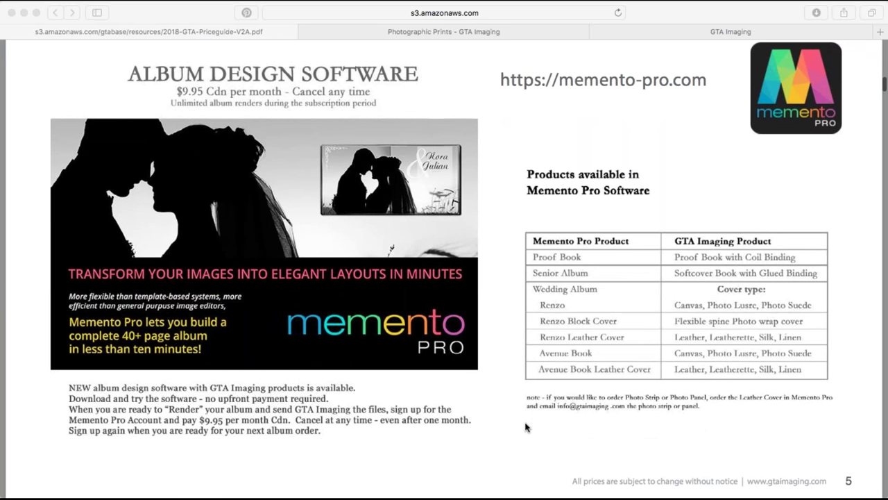
scroll(525, 427, down, 1)
scroll(525, 427, down, 7)
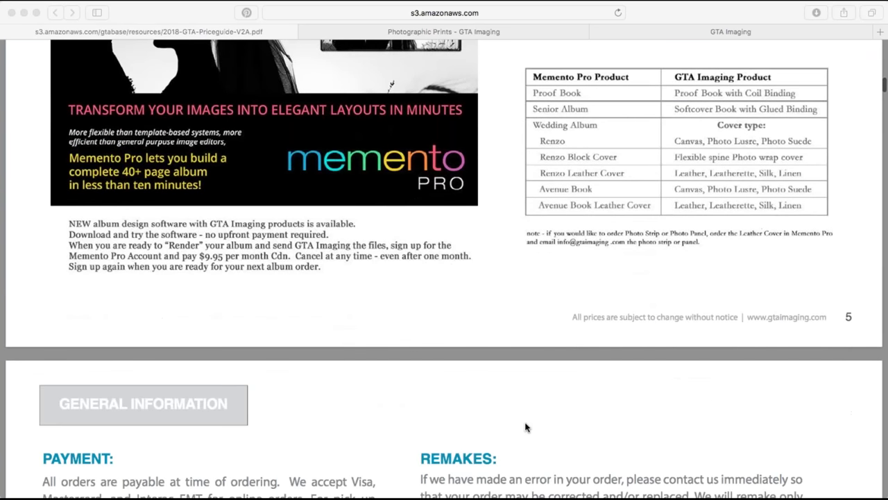
Step: Scroll through Payment, Hours, 2018 Holiday Closures and the In-Lab Production Times list
scroll(526, 427, down, 8)
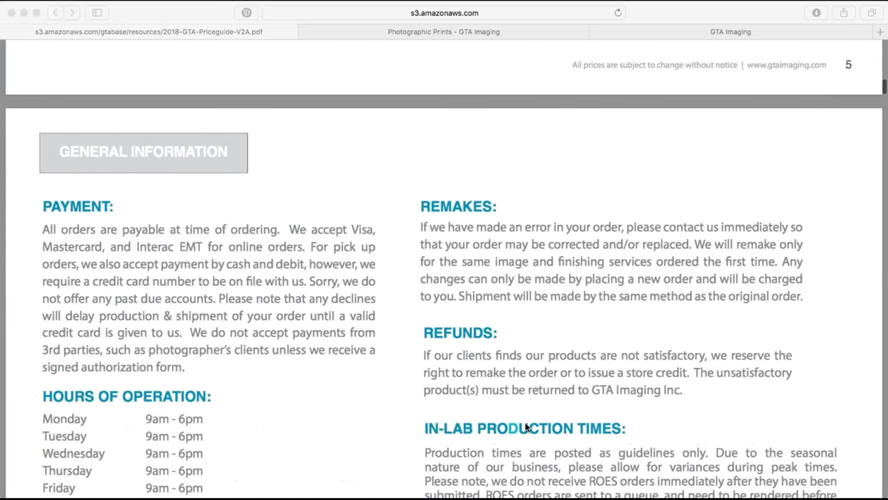
scroll(525, 427, down, 1)
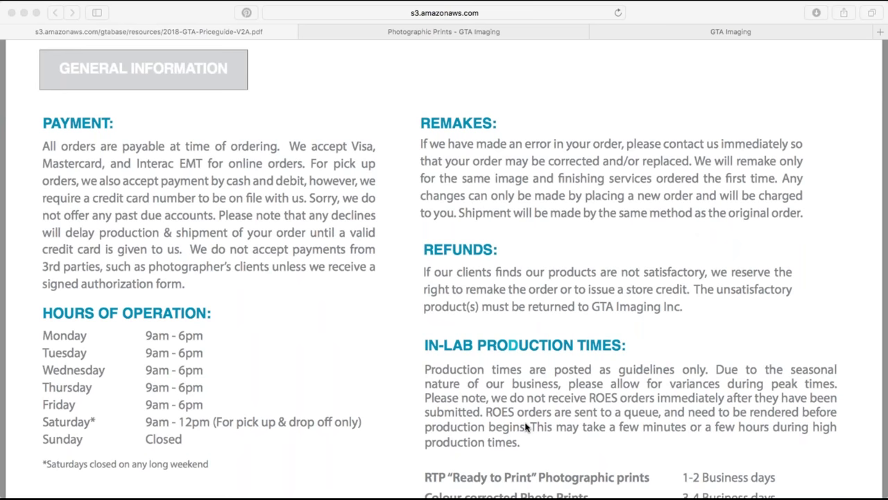
scroll(525, 427, down, 1)
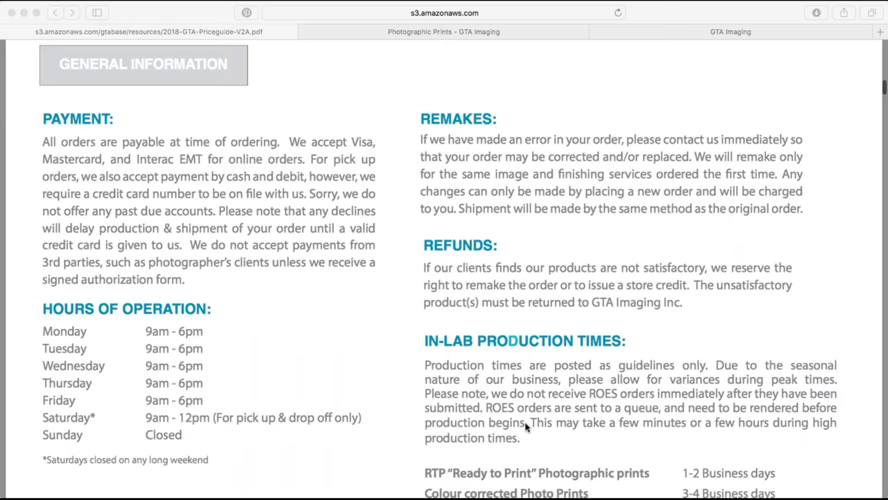
scroll(526, 427, down, 2)
scroll(525, 426, down, 10)
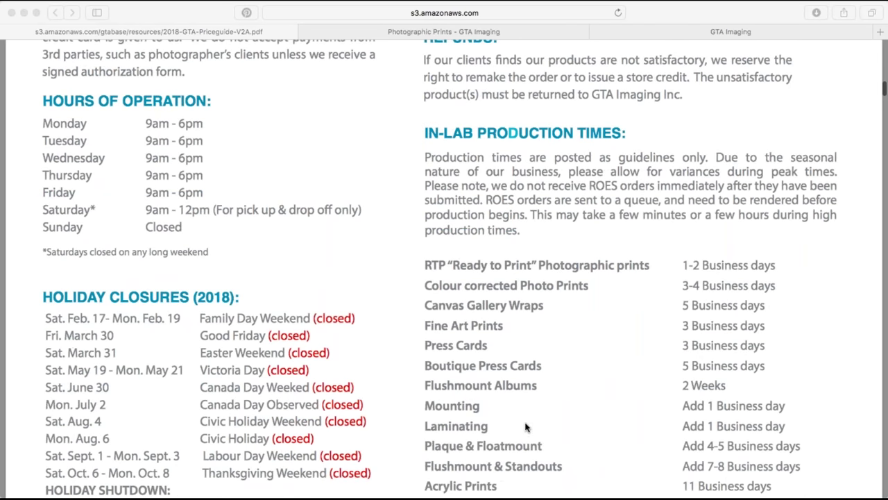
scroll(525, 426, down, 3)
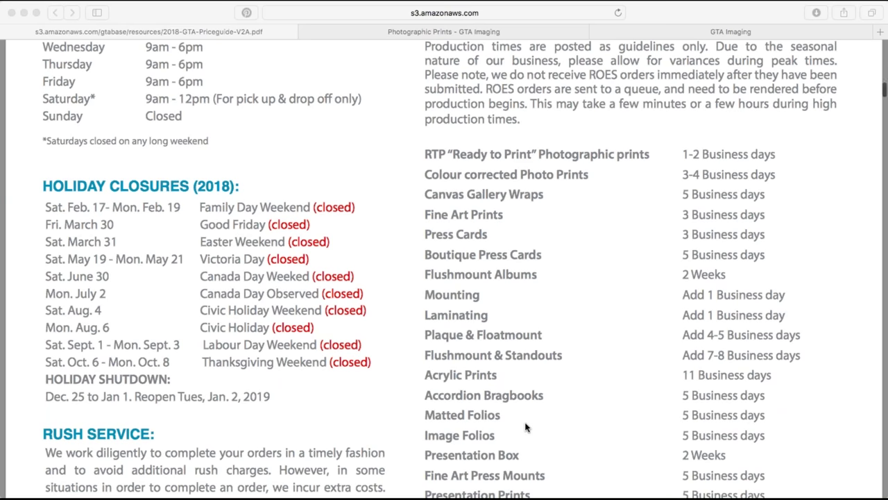
scroll(525, 427, down, 3)
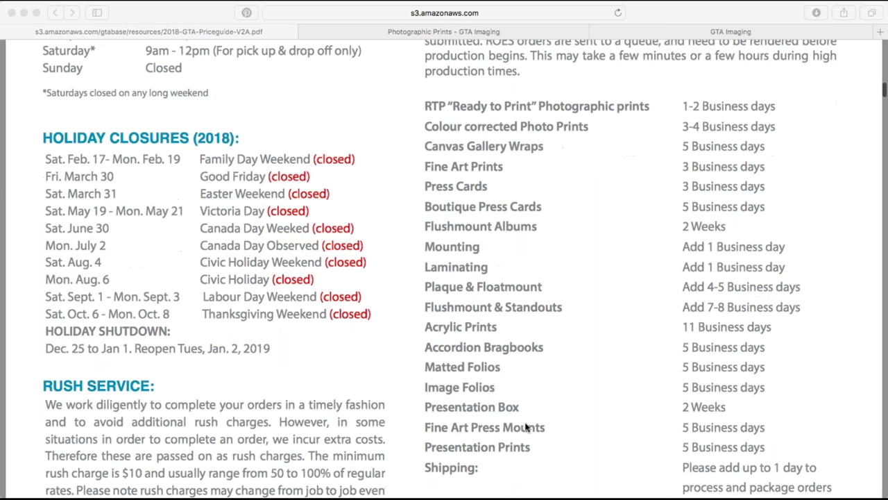
scroll(525, 427, down, 2)
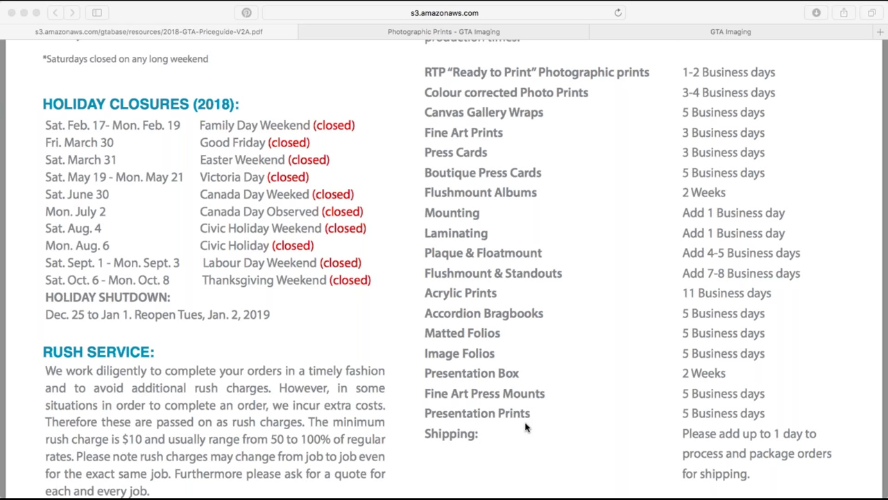
Step: Scroll past Order Cancellations and Shipping details to the Sample Program's Studio Sample Rates
scroll(526, 428, down, 1)
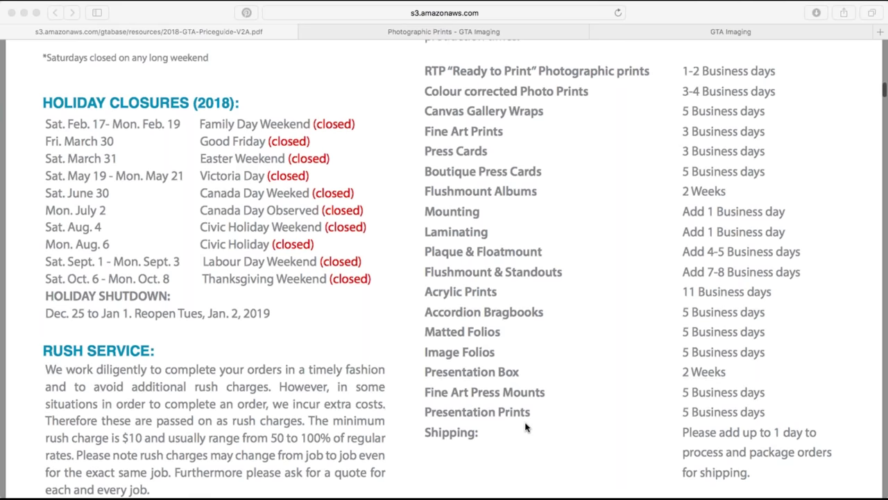
scroll(526, 427, down, 3)
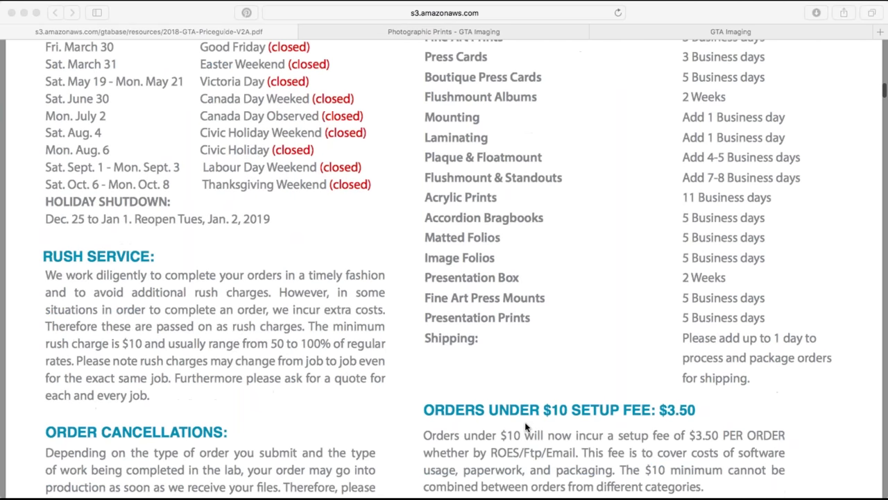
scroll(526, 427, down, 7)
scroll(525, 428, down, 10)
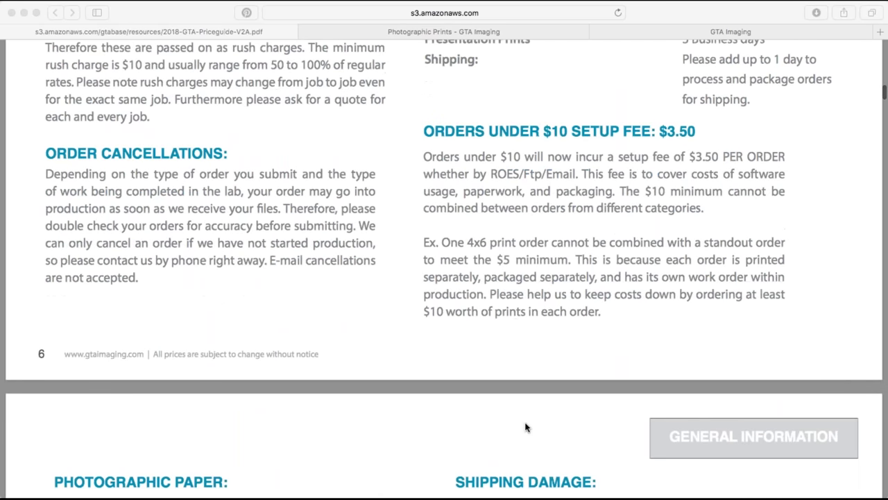
scroll(525, 428, down, 2)
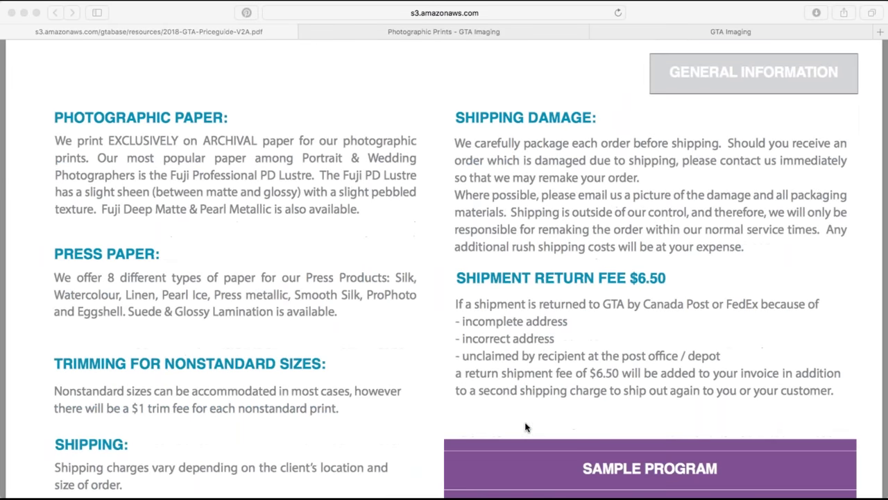
scroll(525, 428, down, 3)
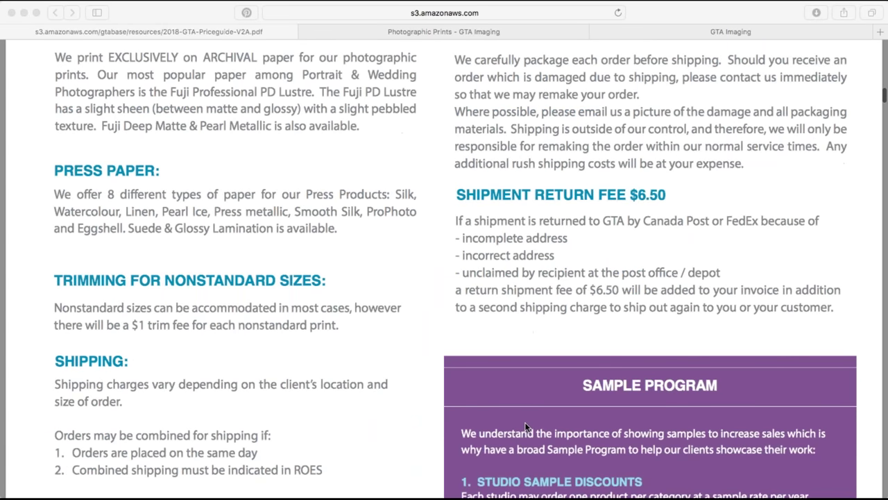
scroll(526, 427, down, 7)
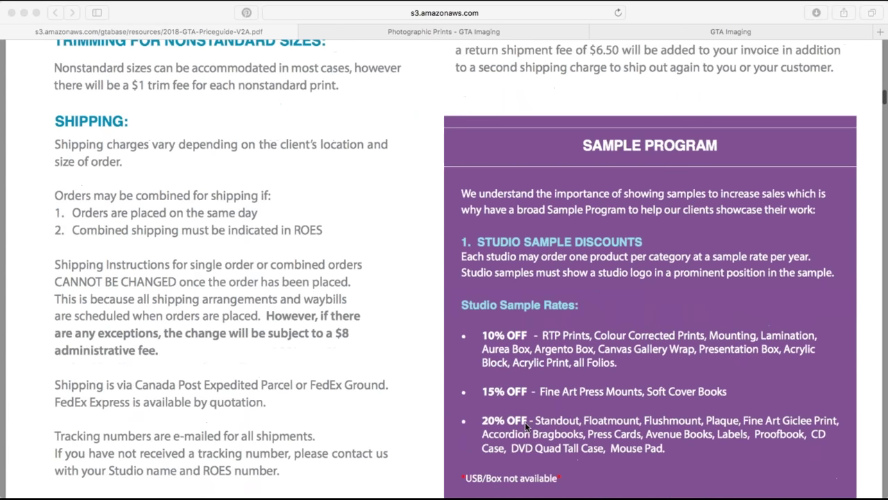
scroll(524, 422, down, 3)
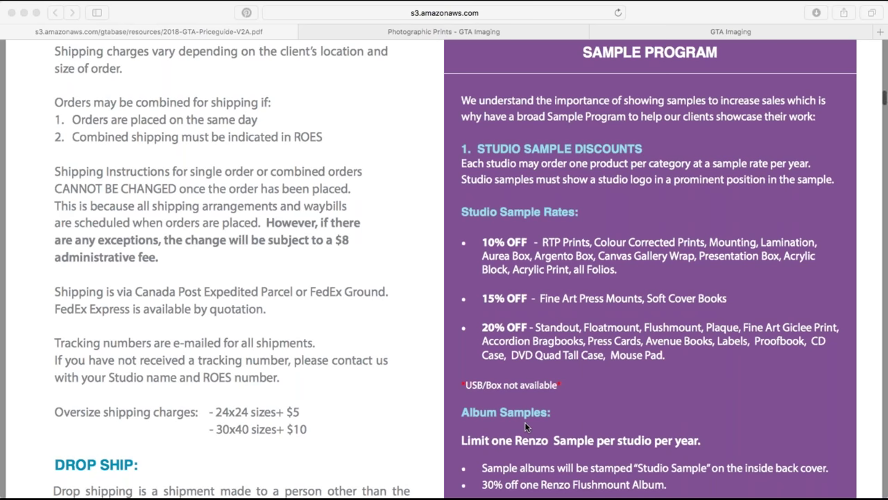
scroll(524, 422, down, 2)
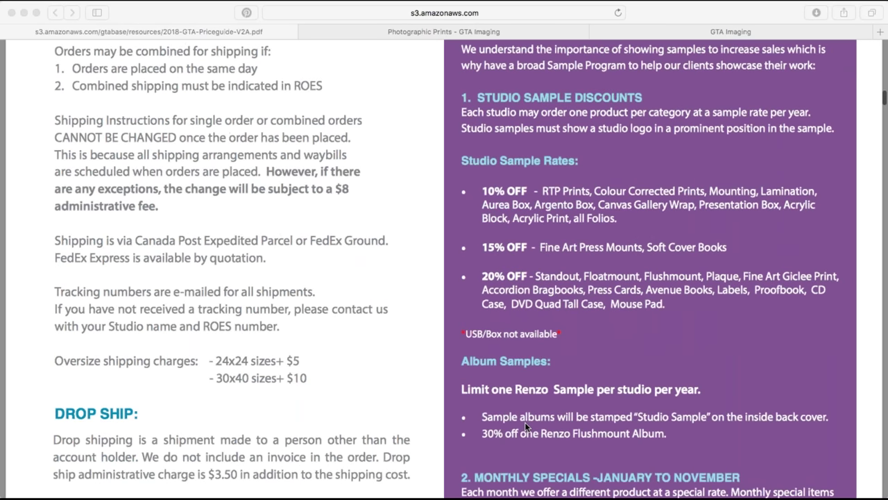
scroll(525, 426, down, 2)
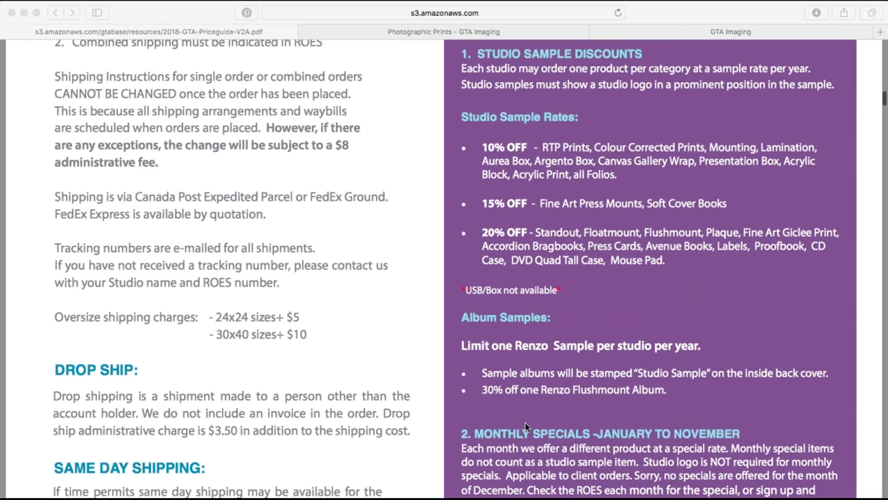
scroll(524, 426, down, 5)
scroll(524, 426, down, 1)
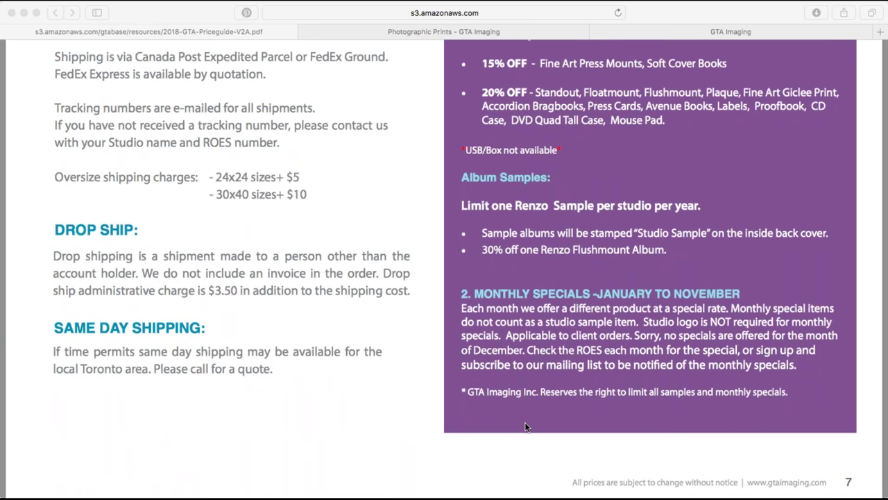
scroll(525, 426, up, 2)
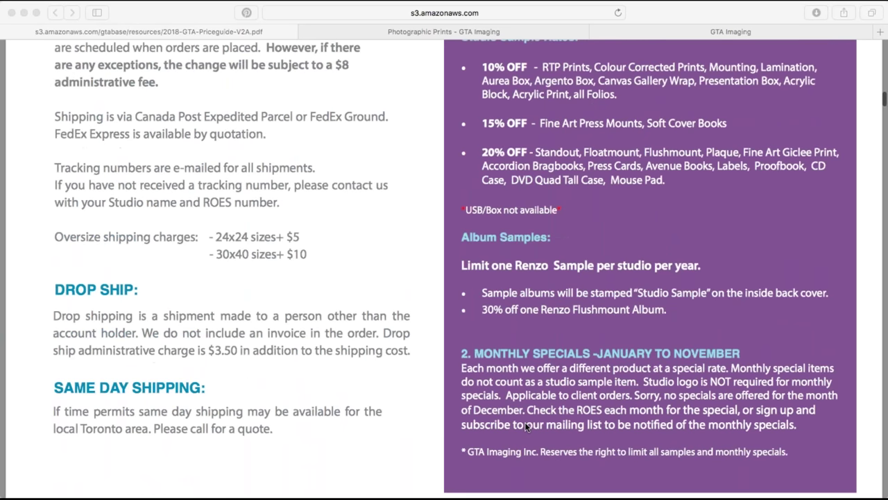
scroll(526, 426, up, 4)
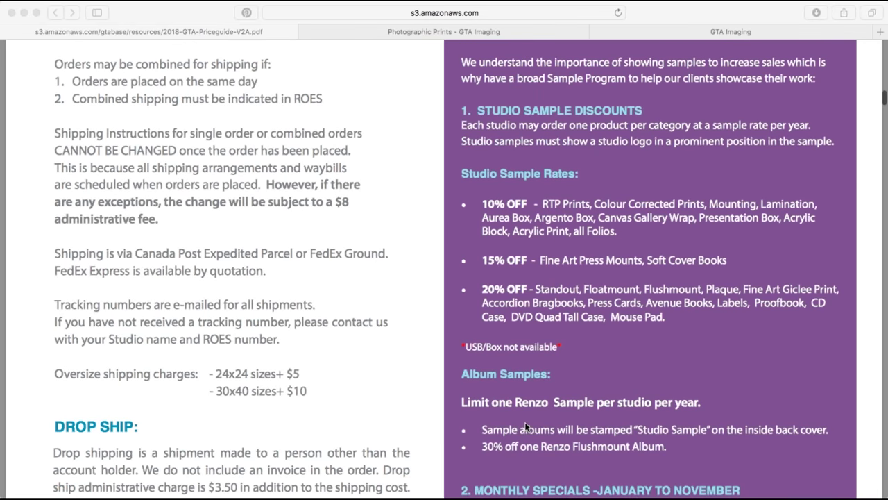
scroll(525, 426, up, 2)
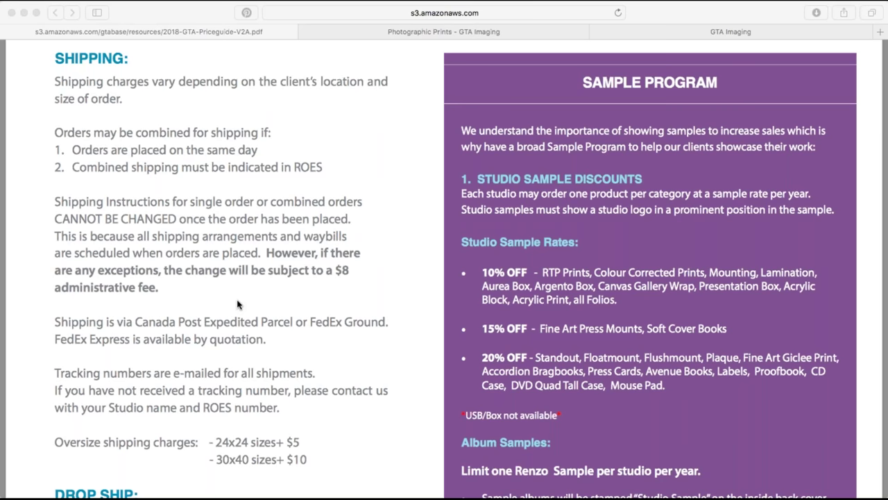
scroll(237, 304, down, 2)
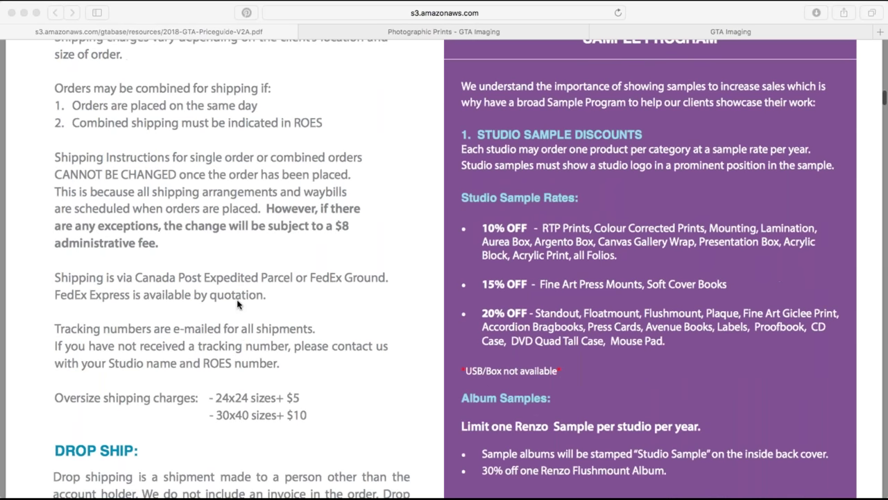
scroll(238, 304, down, 2)
scroll(237, 303, down, 6)
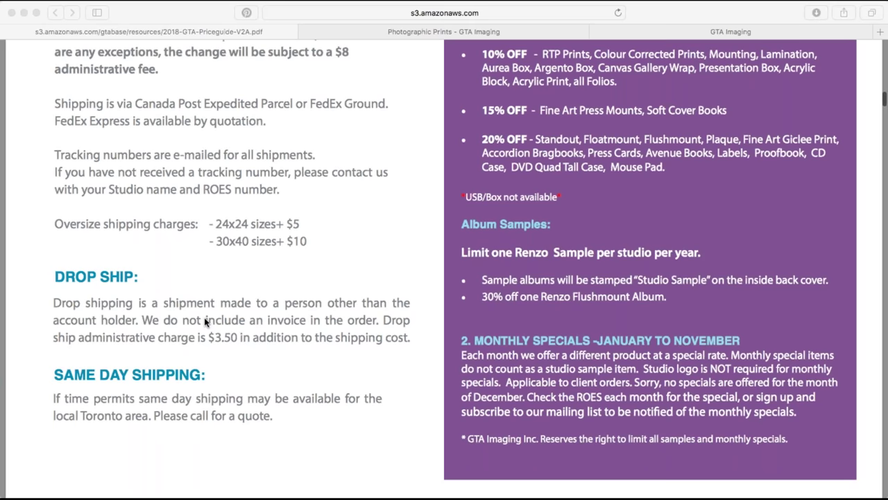
Step: Scroll through page 8's FILE SETUP for ROES ordering guidelines to the Photographic Prints opening page
scroll(206, 321, down, 2)
scroll(205, 321, down, 15)
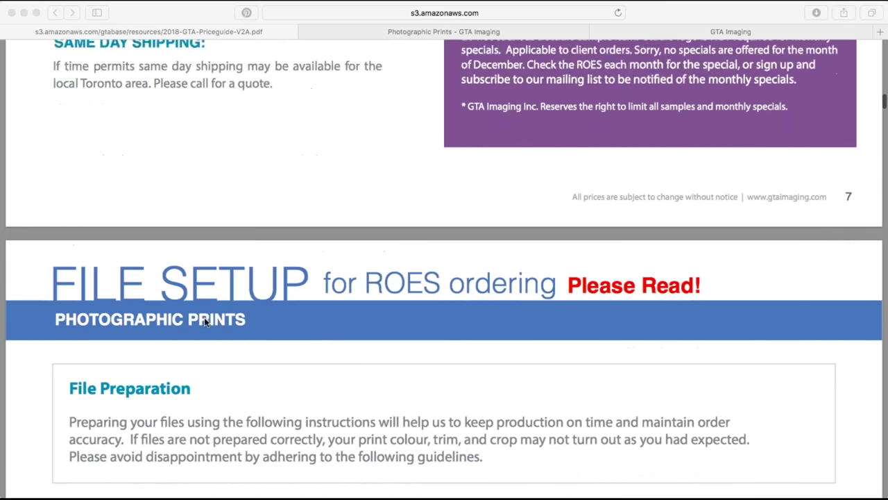
scroll(205, 322, down, 1)
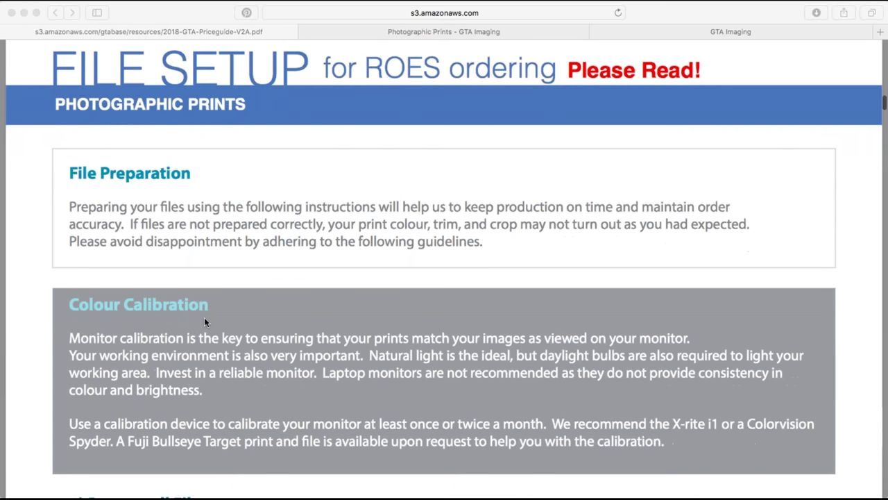
scroll(204, 321, down, 2)
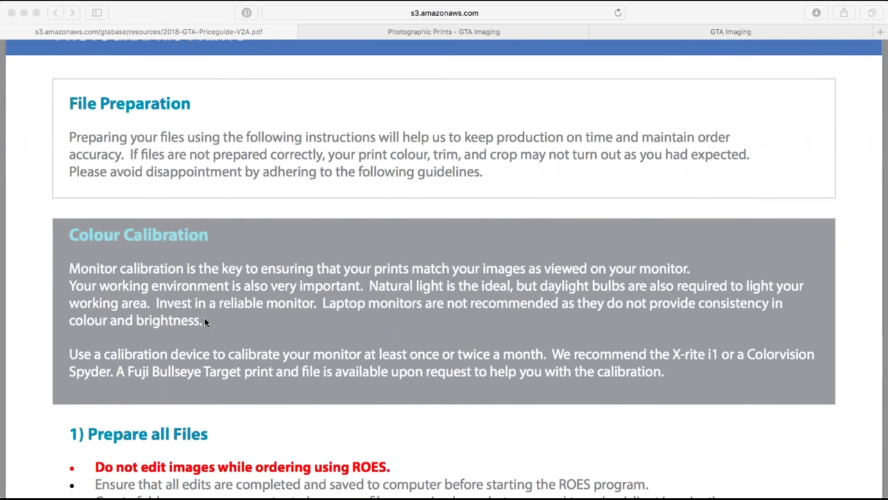
scroll(204, 321, down, 2)
scroll(204, 321, up, 1)
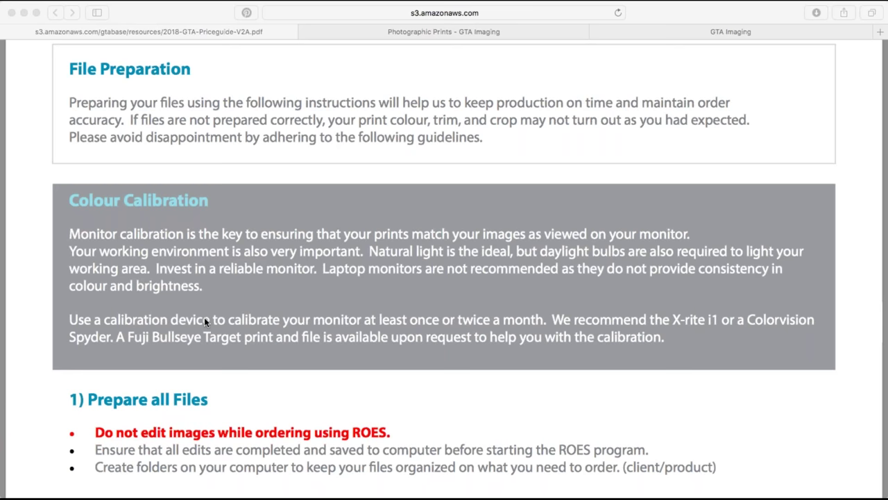
scroll(204, 320, down, 3)
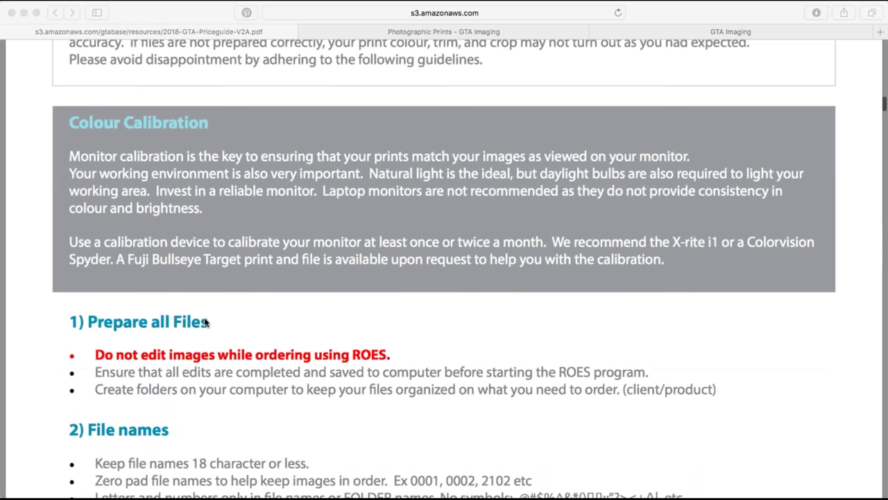
scroll(204, 321, down, 14)
scroll(205, 321, down, 5)
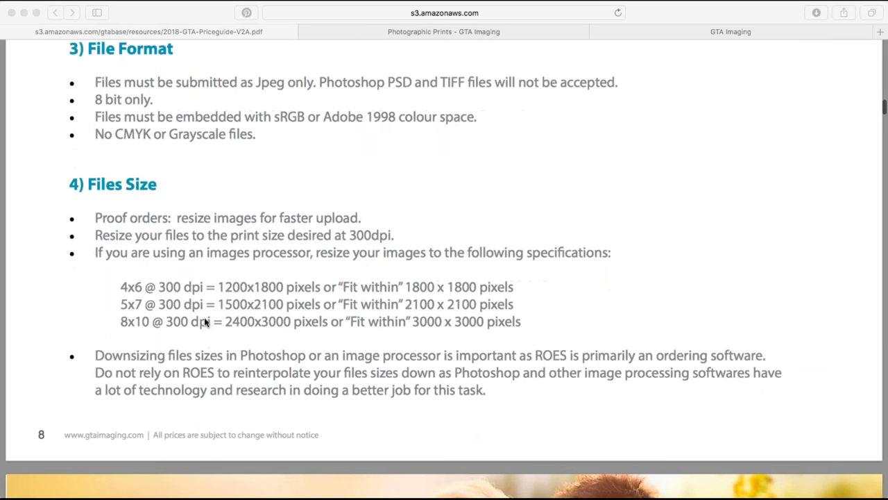
scroll(204, 321, down, 1)
scroll(204, 322, down, 7)
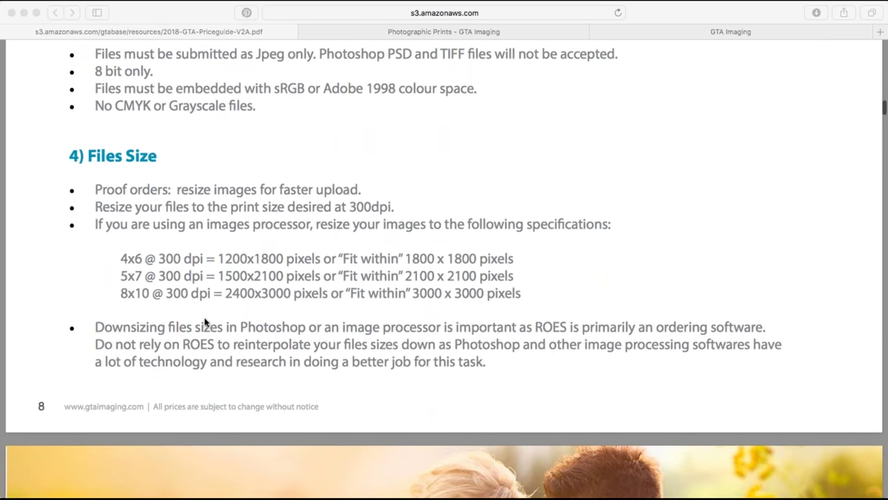
scroll(204, 321, down, 15)
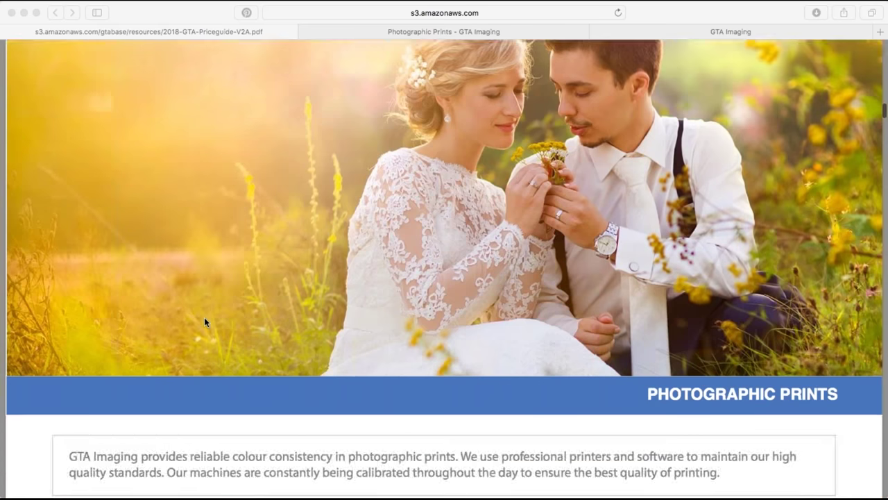
Step: Scroll through the RTP and colour corrected print price tables to the Photographic Prints | Proofing header
scroll(204, 322, down, 16)
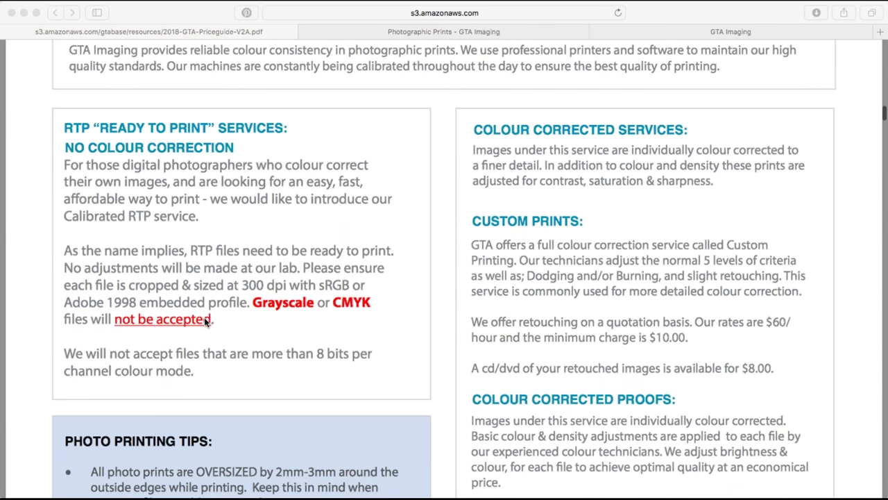
scroll(204, 321, down, 8)
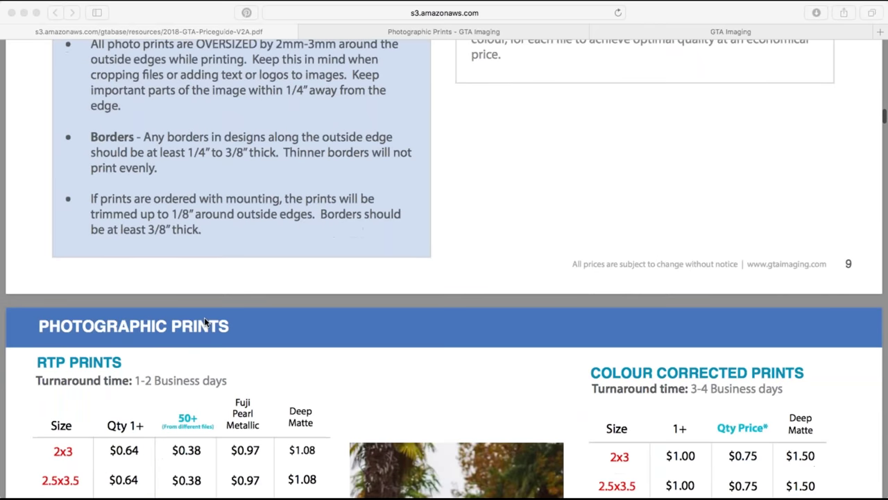
scroll(204, 321, down, 4)
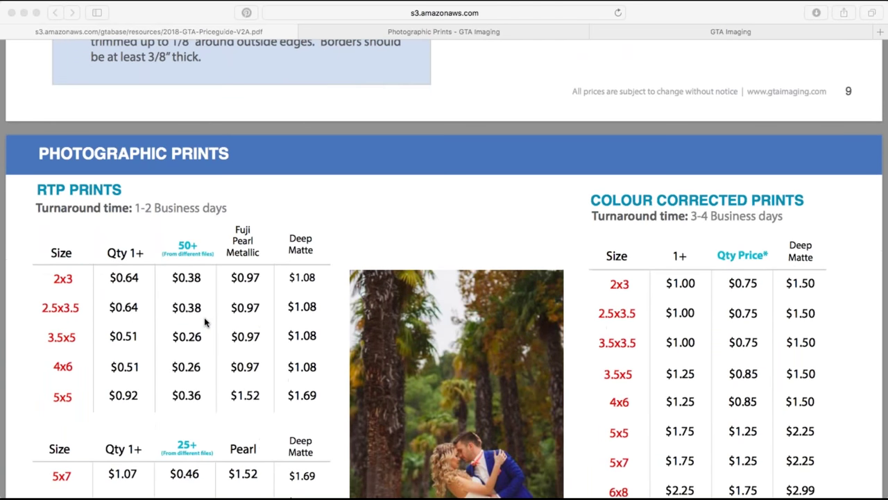
scroll(204, 321, down, 2)
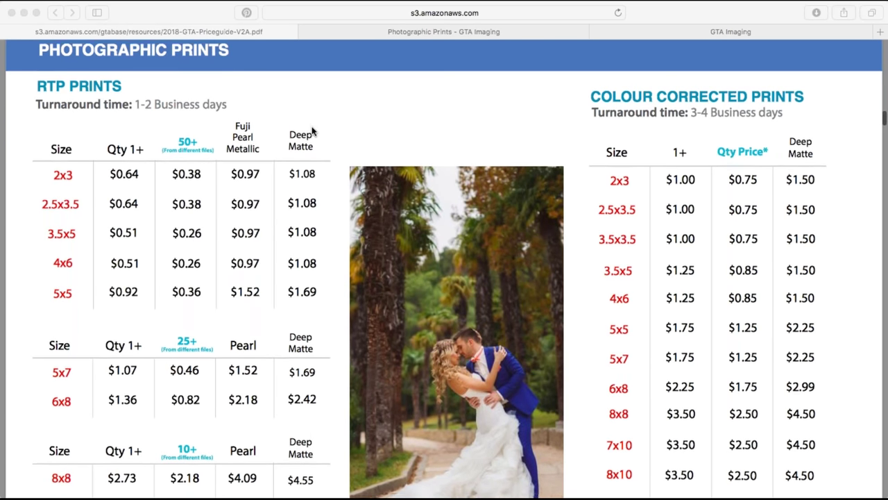
scroll(312, 130, down, 1)
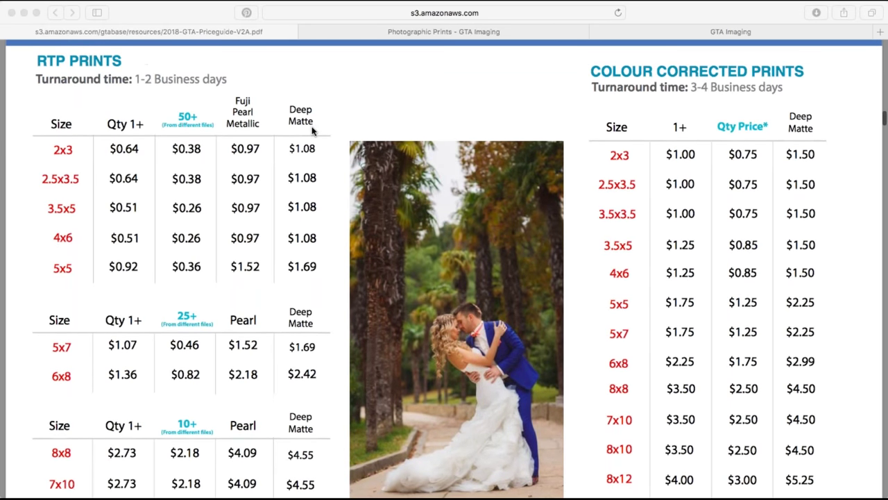
scroll(312, 131, down, 2)
scroll(313, 131, down, 6)
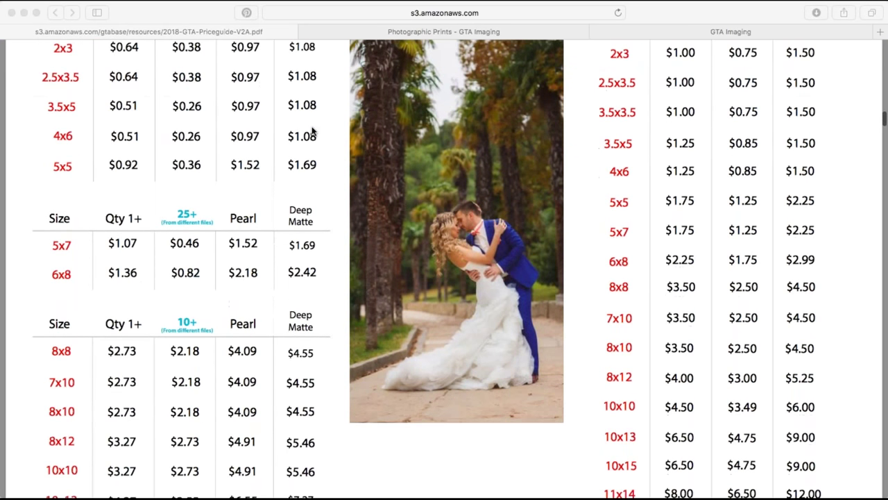
scroll(313, 130, down, 7)
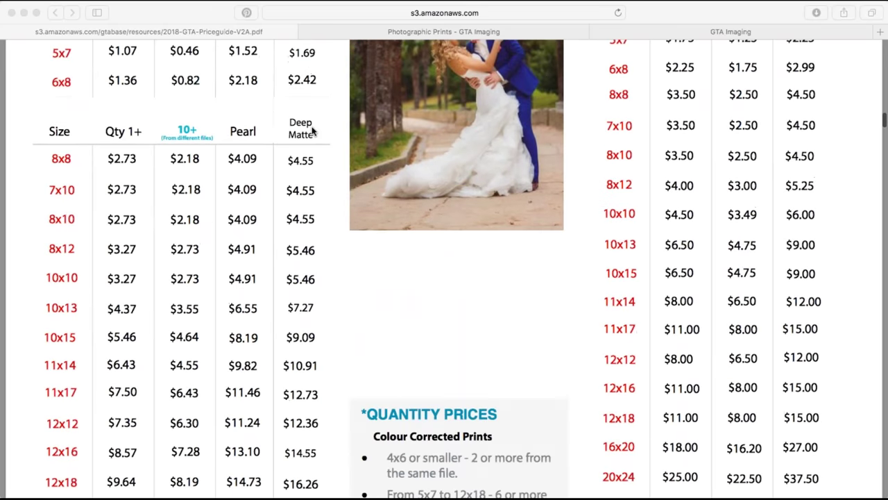
scroll(312, 131, down, 3)
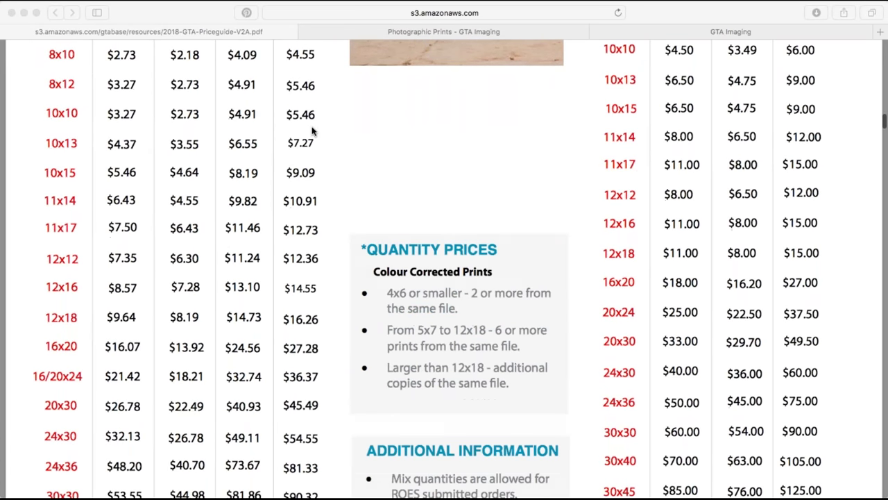
scroll(312, 131, down, 10)
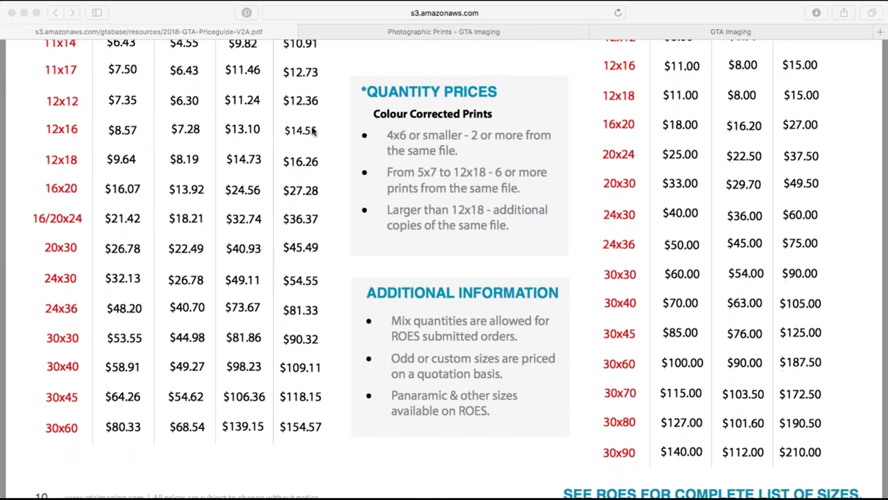
scroll(313, 130, down, 15)
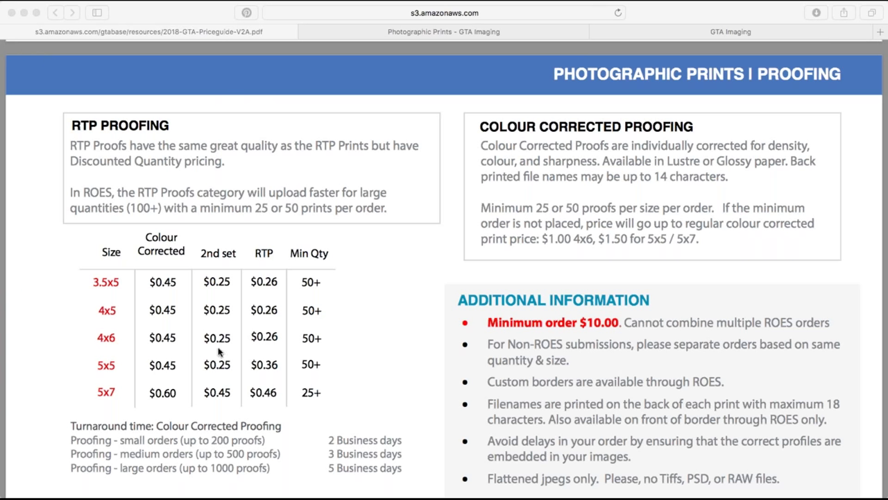
Step: Close the 2018 price guide PDF, returning to the Photographic Prints - GTA Imaging page
click(8, 31)
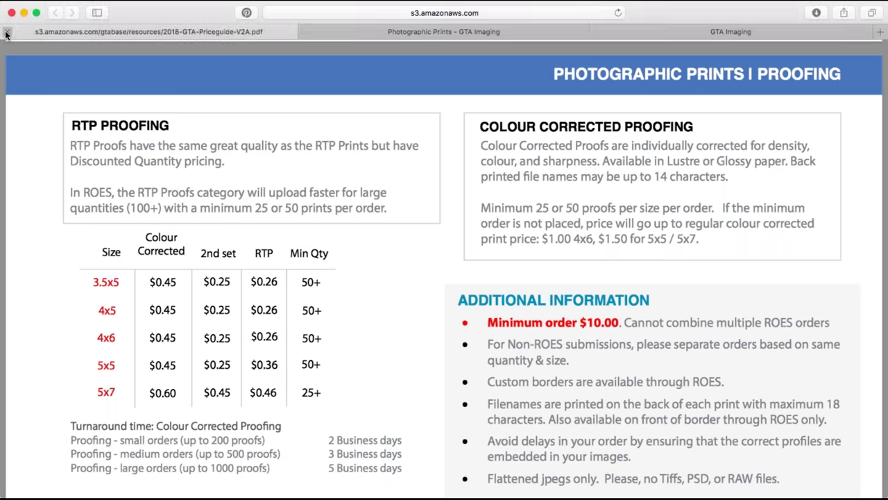